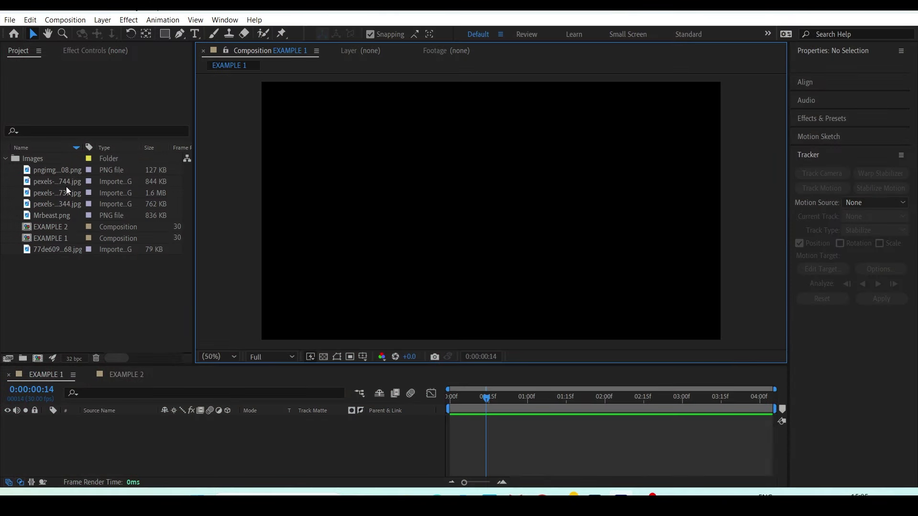
Step: Add the pexels landscape photo to the EXAMPLE 1 timeline and scale it to 26%
{"action": "mouse_move", "coordinate": [53, 204]}
{"action": "left_mouse_down"}
{"action": "mouse_move", "coordinate": [150, 452]}
{"action": "mouse_move", "coordinate": [258, 451]}
{"action": "left_mouse_up"}
{"action": "key", "text": "s"}
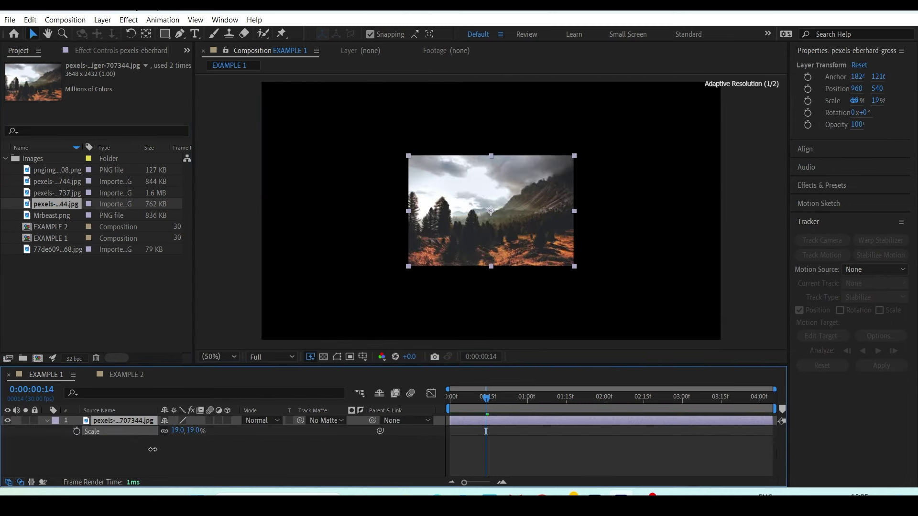
{"action": "left_click", "coordinate": [257, 452]}
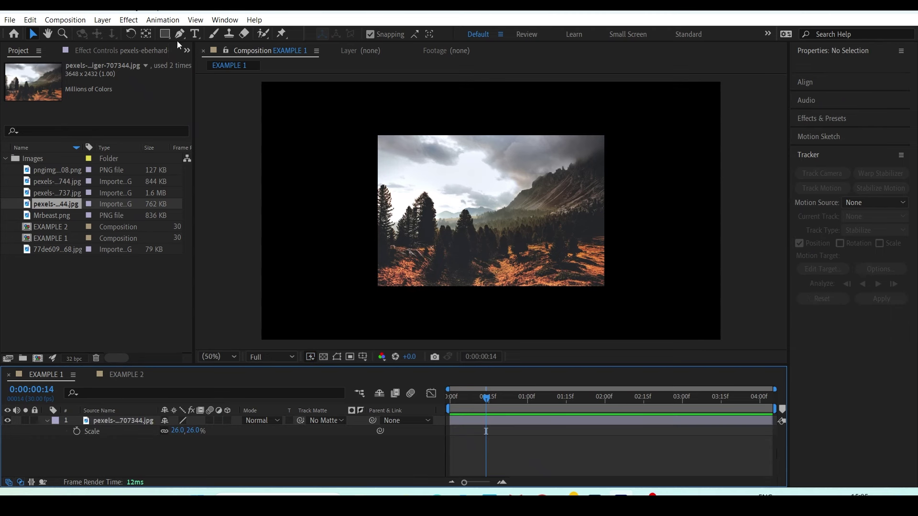
{"action": "left_click", "coordinate": [47, 422]}
Step: Type 'Design' over the photo and give the text a yellow FFD327 fill
{"action": "left_click", "coordinate": [194, 37]}
{"action": "left_click", "coordinate": [430, 193]}
{"action": "type", "text": "Design"}
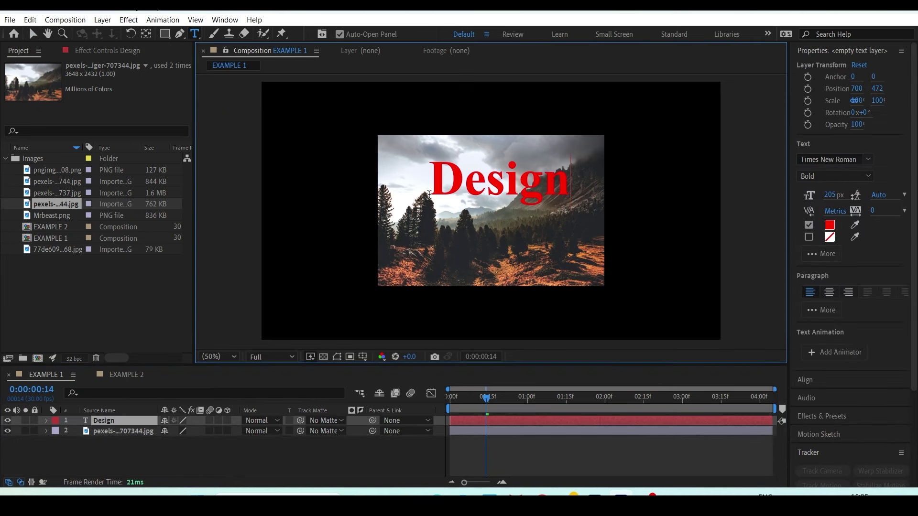
{"action": "double_click", "coordinate": [567, 172]}
{"action": "left_click", "coordinate": [830, 224]}
{"action": "mouse_move", "coordinate": [762, 325]}
{"action": "left_mouse_down"}
{"action": "mouse_move", "coordinate": [762, 353]}
{"action": "mouse_move", "coordinate": [732, 176]}
{"action": "left_mouse_up"}
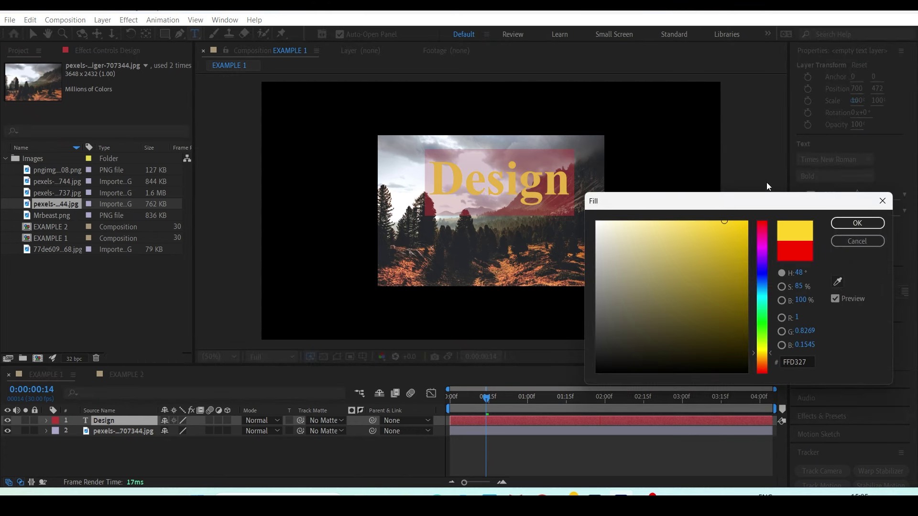
{"action": "left_click", "coordinate": [858, 223]}
{"action": "left_click", "coordinate": [33, 33]}
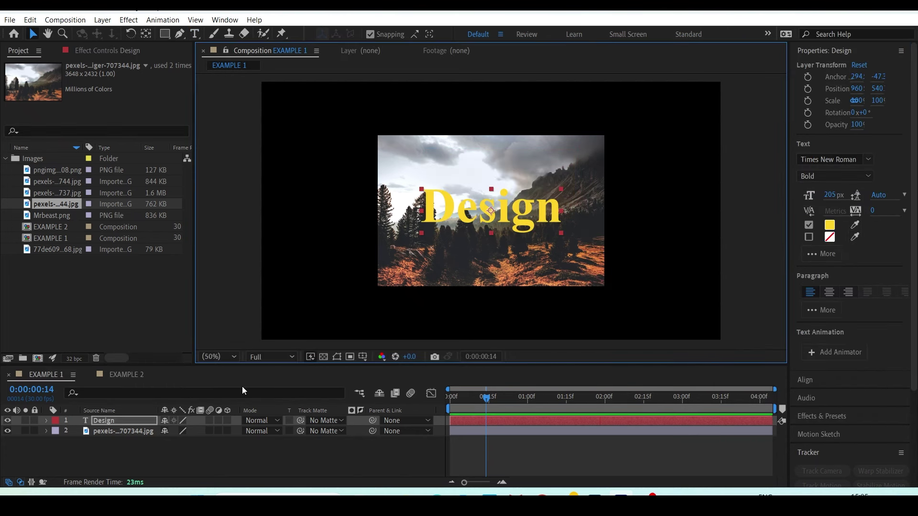
Step: Keyframe Design's Position so it starts off to the left at frame 0
{"action": "key", "text": "p"}
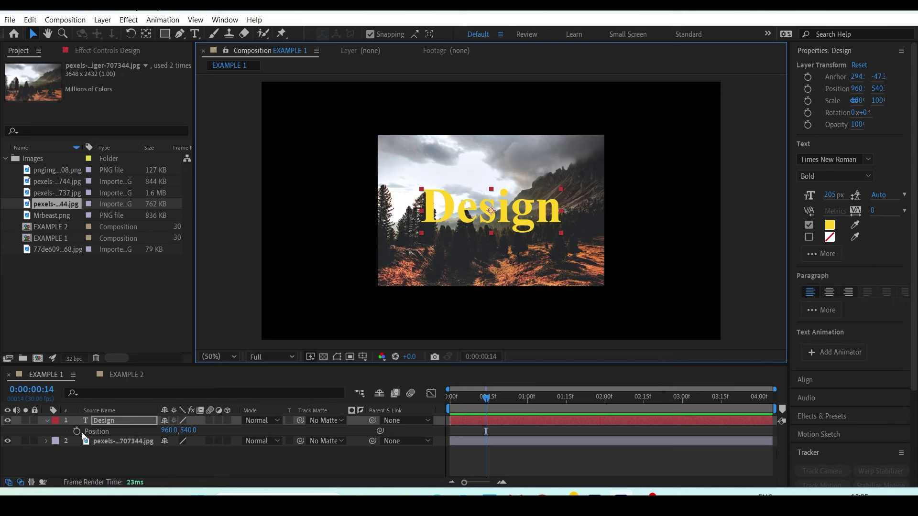
{"action": "left_click", "coordinate": [76, 431]}
{"action": "left_click_drag", "start_coordinate": [485, 403], "coordinate": [450, 407]}
{"action": "left_click_drag", "start_coordinate": [431, 218], "coordinate": [285, 218]}
Step: Apply Easy Ease to both Position keyframes of the Design text
{"action": "key", "text": "space"}
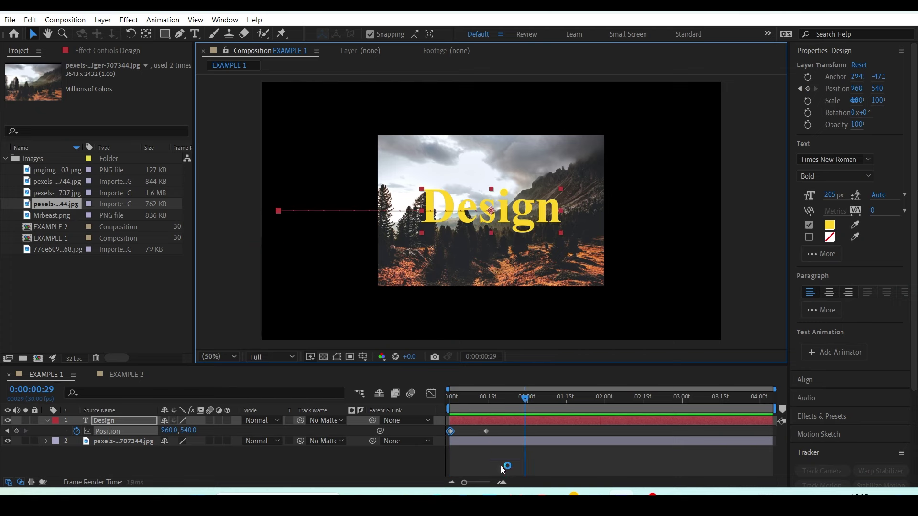
{"action": "key", "text": "="}
{"action": "left_click_drag", "start_coordinate": [539, 430], "coordinate": [433, 437]}
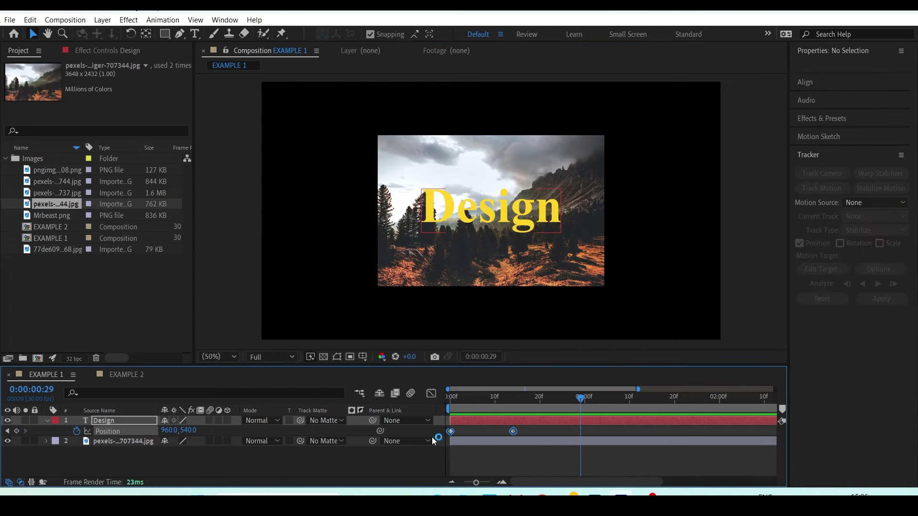
{"action": "right_click", "coordinate": [103, 432]}
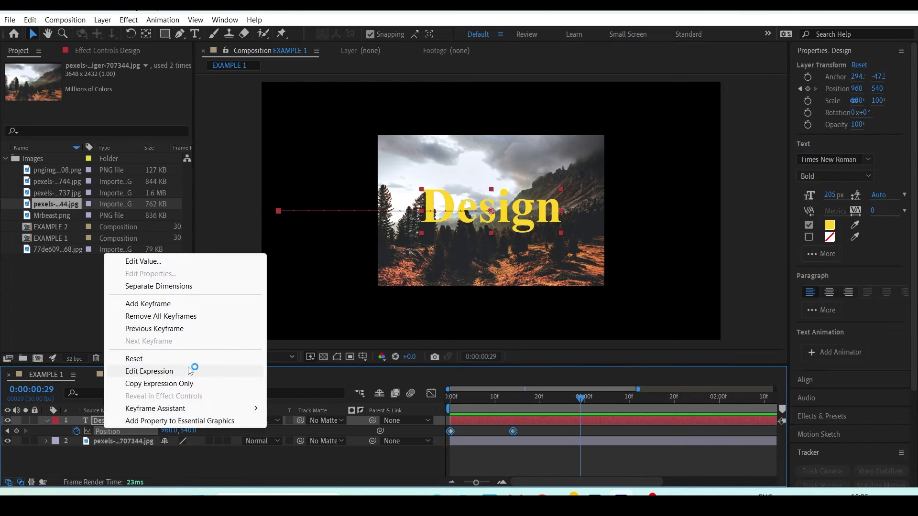
{"action": "mouse_move", "coordinate": [184, 409]}
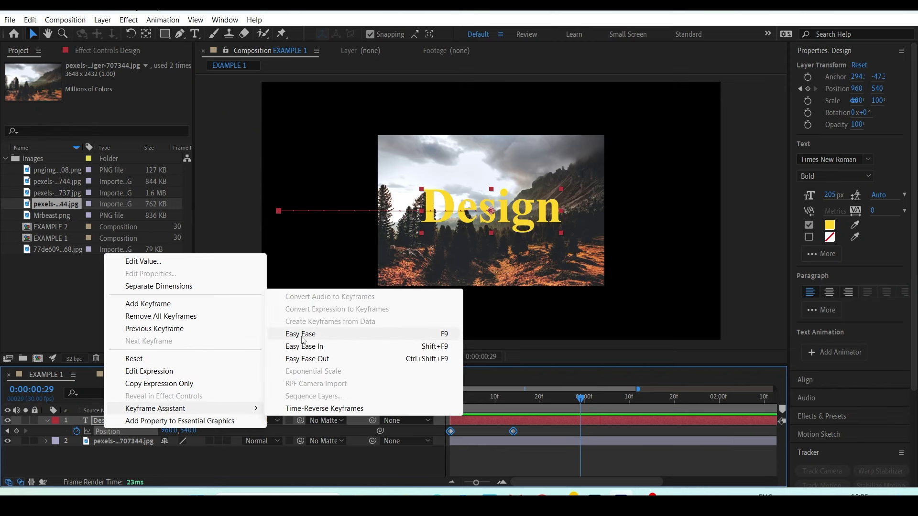
{"action": "left_click", "coordinate": [302, 334]}
Step: In the Graph Editor, drag the influence handle left so speed peaks early
{"action": "left_click", "coordinate": [431, 394]}
{"action": "left_click_drag", "start_coordinate": [499, 462], "coordinate": [476, 458]}
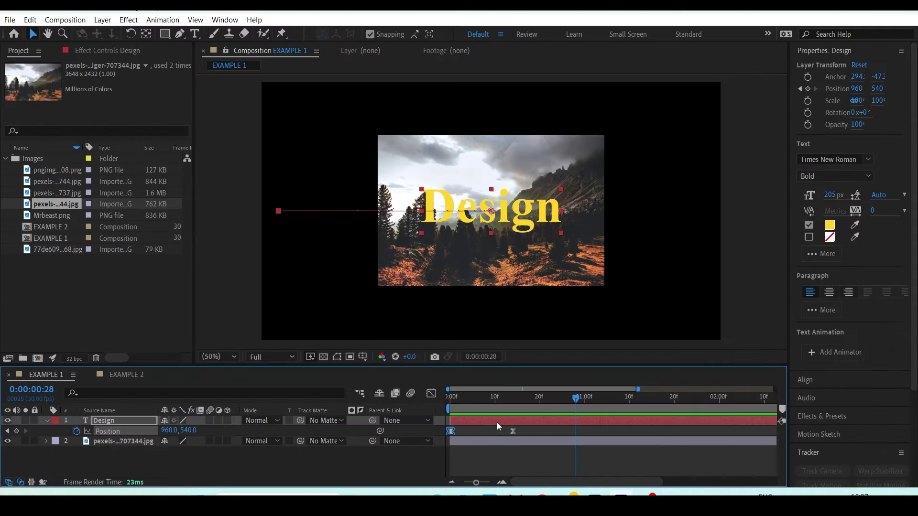
{"action": "key", "text": "space"}
{"action": "left_click_drag", "start_coordinate": [548, 401], "coordinate": [523, 400]}
{"action": "left_click", "coordinate": [466, 189]}
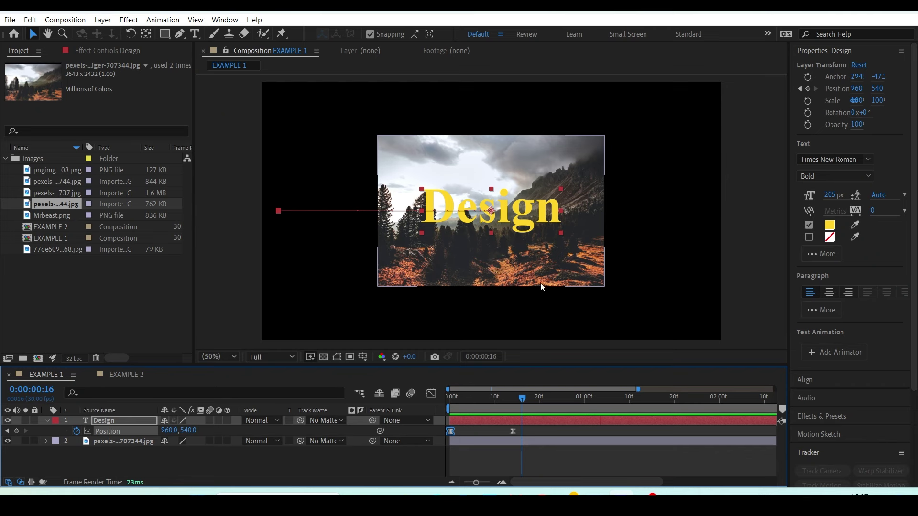
{"action": "left_click", "coordinate": [532, 451]}
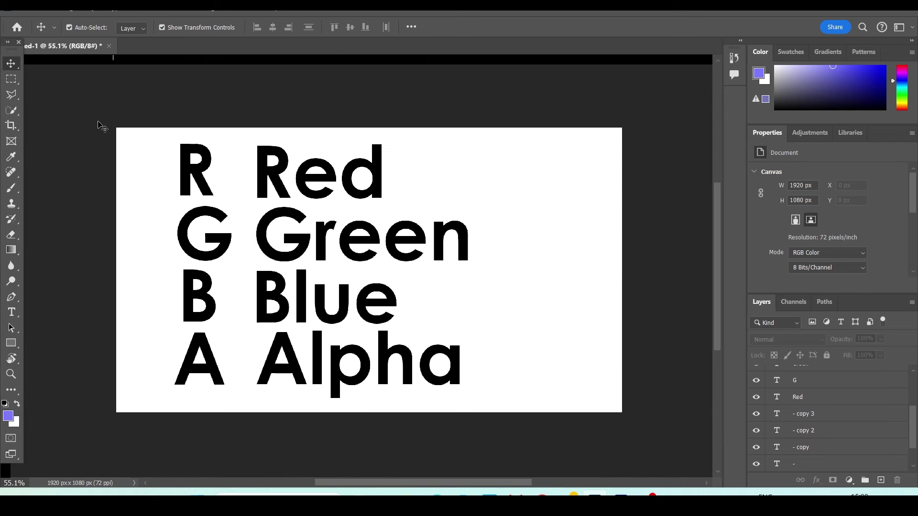
{"action": "left_click_drag", "start_coordinate": [143, 152], "coordinate": [400, 434]}
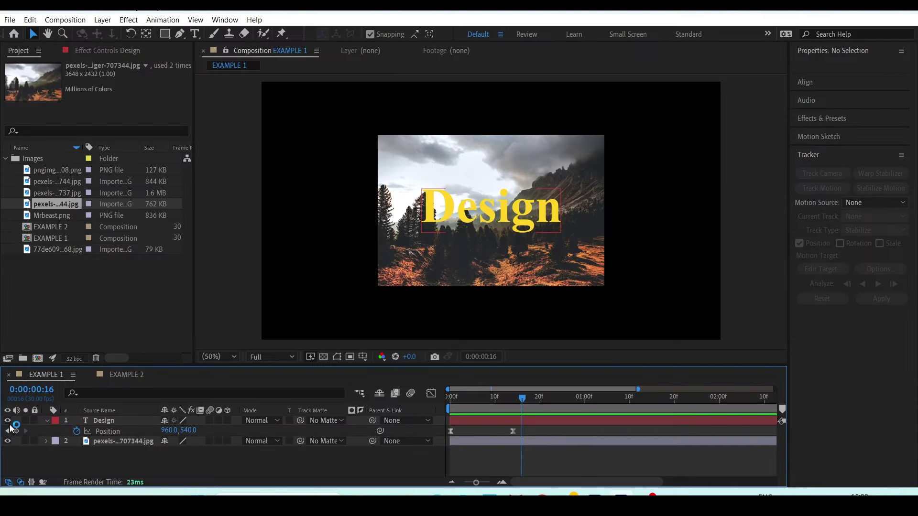
Step: Hide the Design text and view the photo's Red, Green and Alpha channels
{"action": "left_click", "coordinate": [7, 421]}
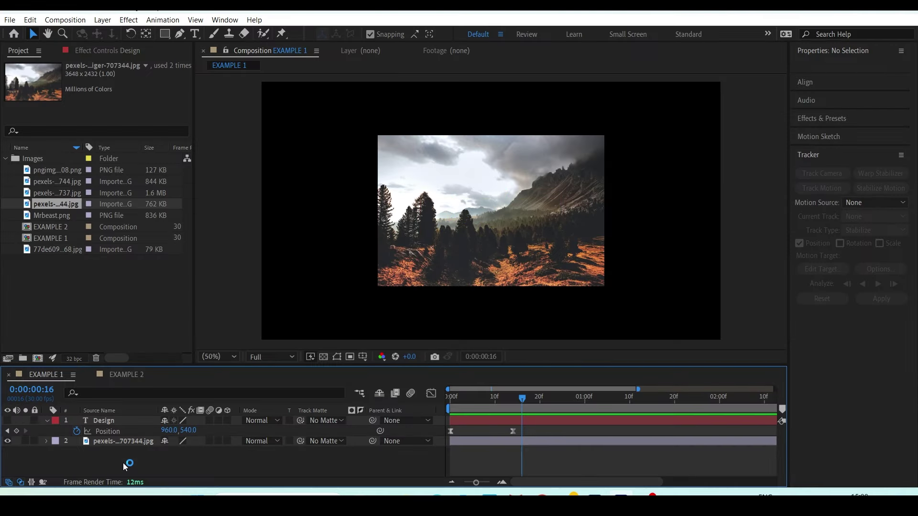
{"action": "left_click", "coordinate": [110, 442]}
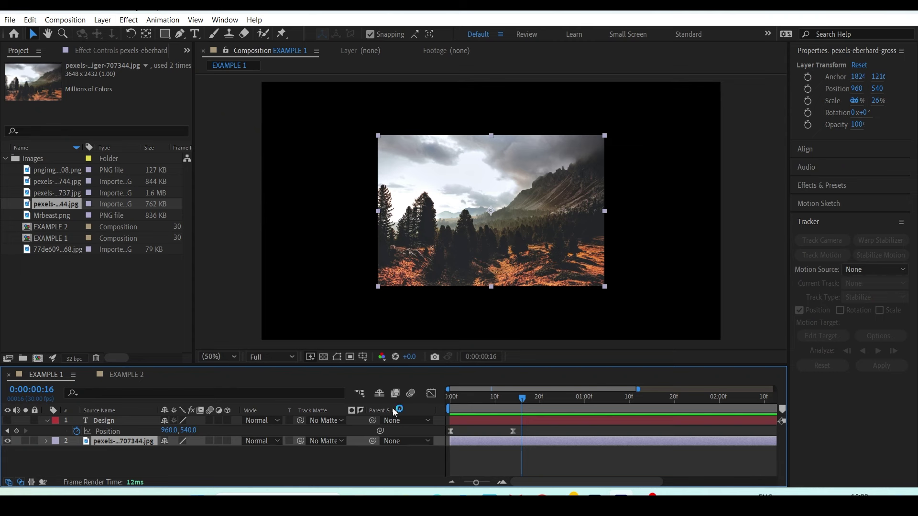
{"action": "left_click", "coordinate": [382, 357]}
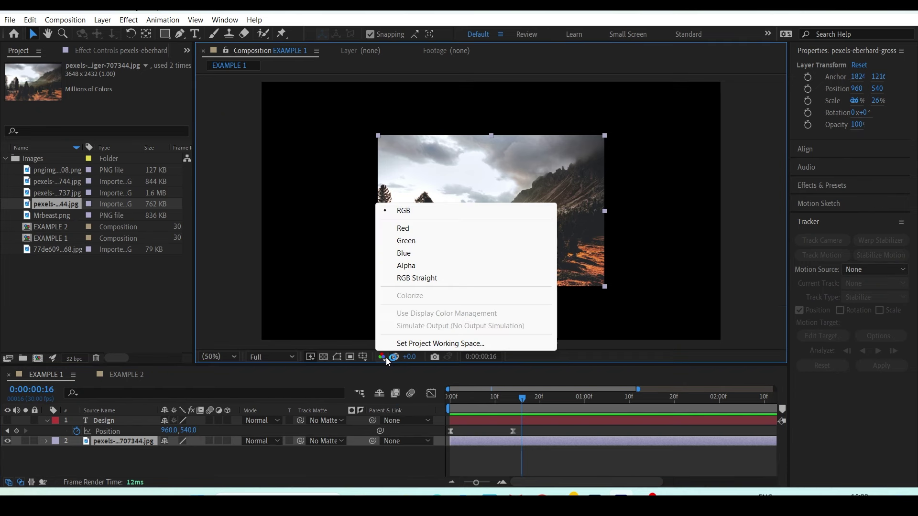
{"action": "left_click", "coordinate": [399, 230]}
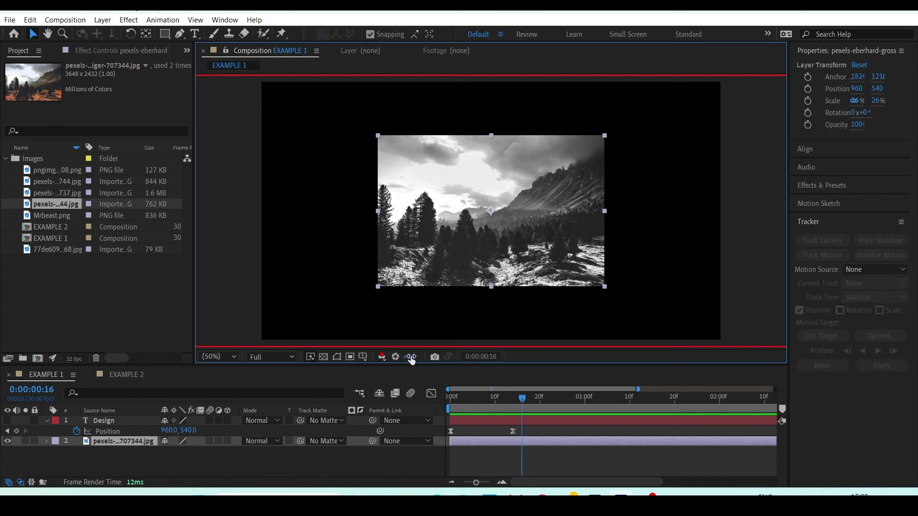
{"action": "left_click", "coordinate": [382, 358]}
{"action": "left_click", "coordinate": [397, 240]}
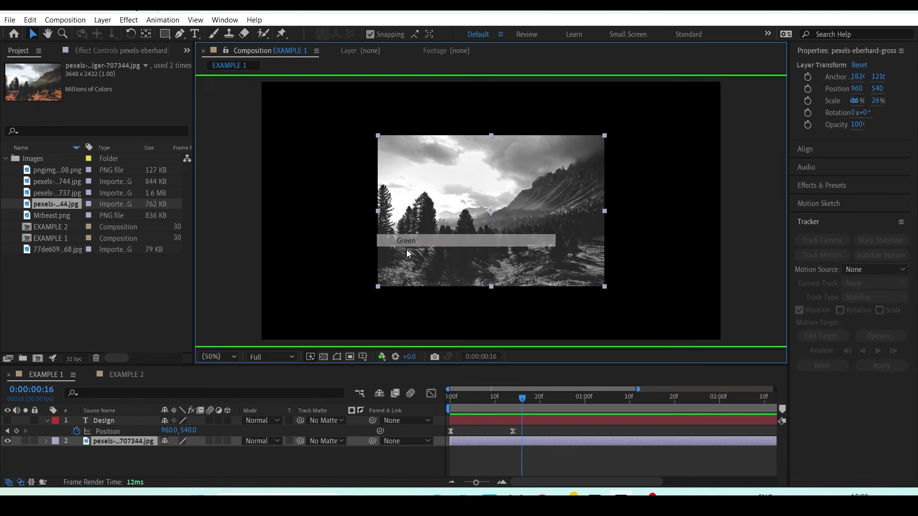
{"action": "left_click", "coordinate": [380, 357]}
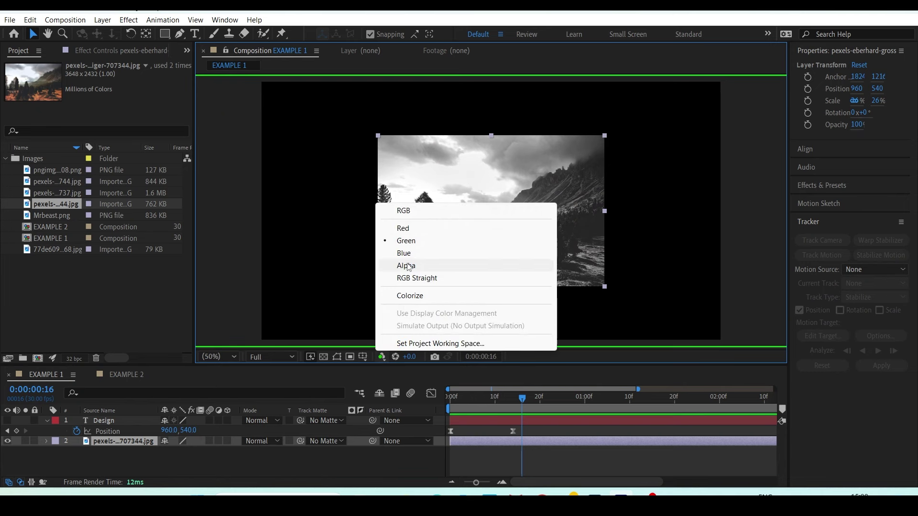
{"action": "left_click", "coordinate": [409, 267]}
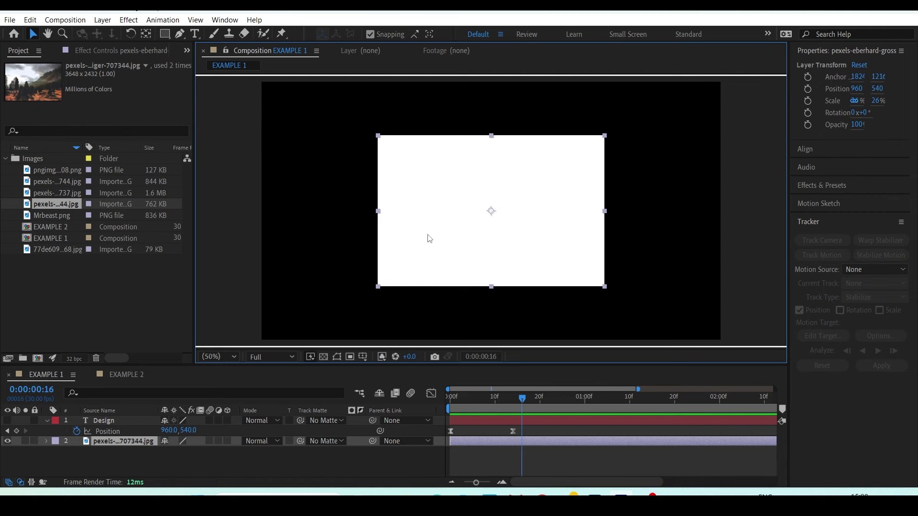
Step: Return the viewer to RGB and open the EXAMPLE 2 composition
{"action": "left_click", "coordinate": [383, 357]}
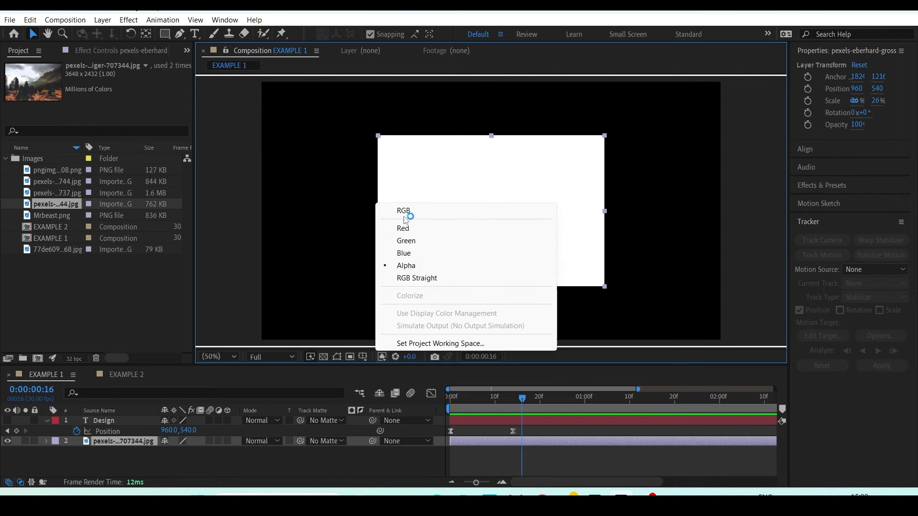
{"action": "left_click", "coordinate": [404, 211]}
{"action": "left_click", "coordinate": [128, 375]}
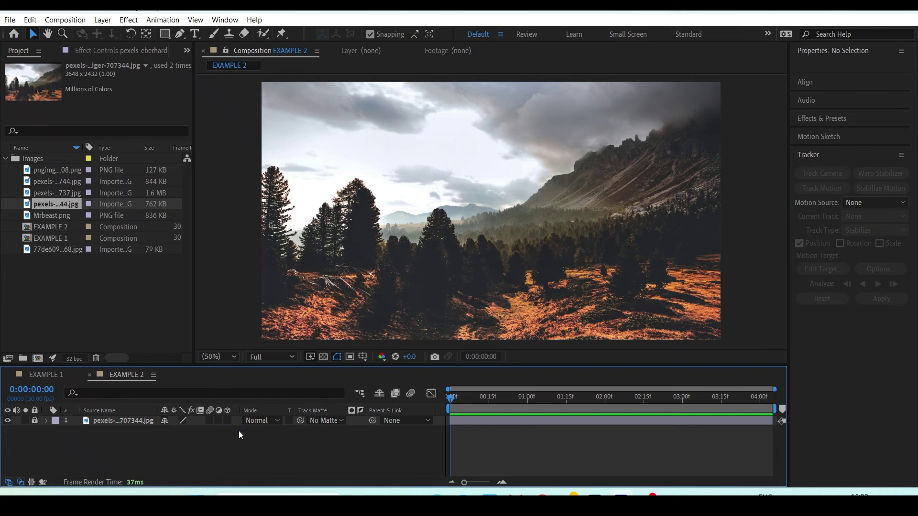
Step: Add the pngimg white dove image to the EXAMPLE 2 timeline
{"action": "left_click", "coordinate": [47, 183]}
{"action": "left_click", "coordinate": [58, 197]}
{"action": "left_click", "coordinate": [55, 173]}
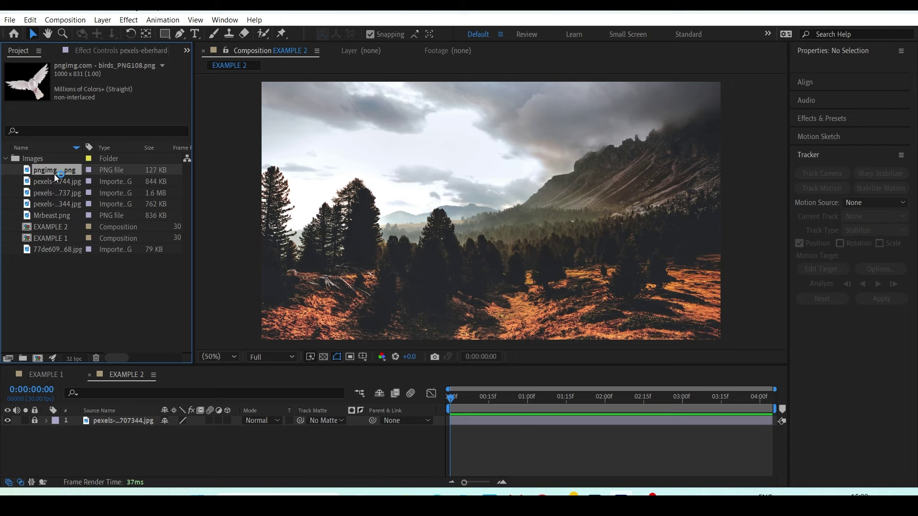
{"action": "left_click_drag", "start_coordinate": [60, 172], "coordinate": [110, 419]}
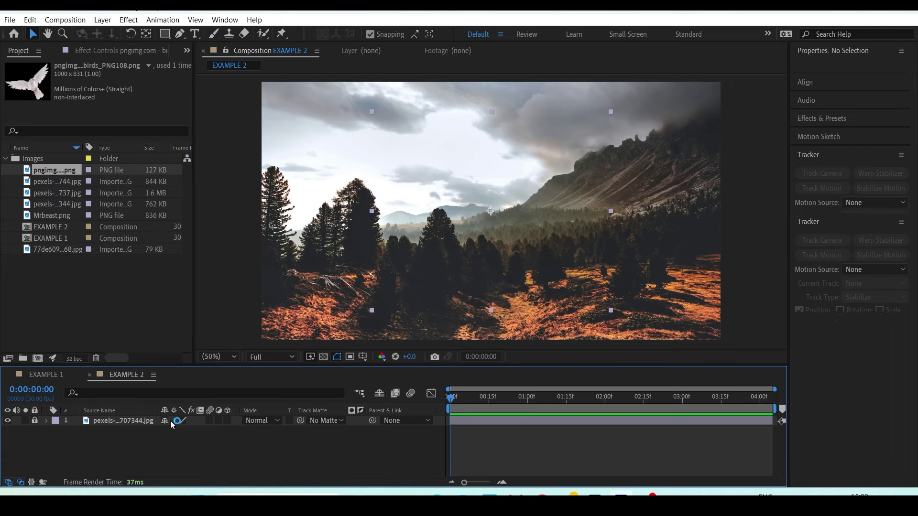
Step: Centre the dove at 960,540, hide the landscape and solo the dove layer
{"action": "left_click", "coordinate": [333, 471]}
{"action": "left_click", "coordinate": [124, 421]}
{"action": "mouse_move", "coordinate": [571, 193]}
{"action": "left_mouse_down"}
{"action": "mouse_move", "coordinate": [498, 169]}
{"action": "mouse_move", "coordinate": [492, 222]}
{"action": "left_mouse_up"}
{"action": "key", "text": "ctrl+Home"}
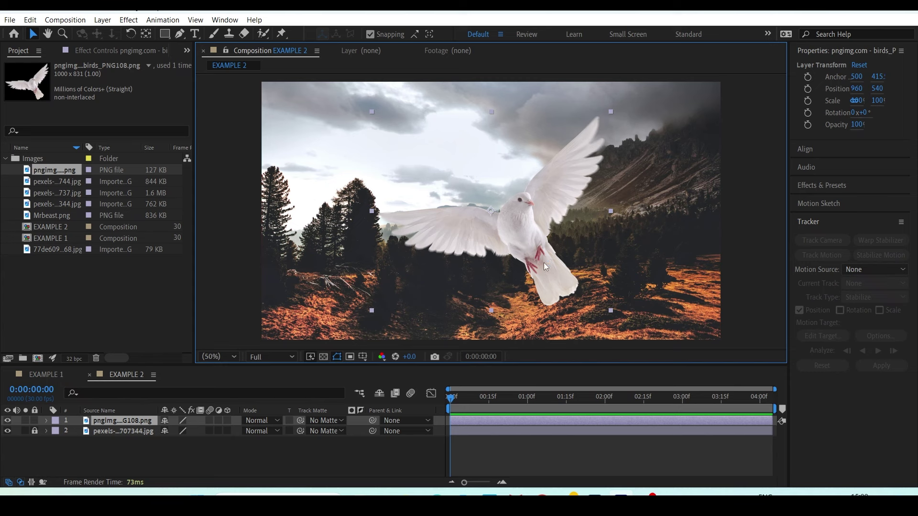
{"action": "left_click", "coordinate": [7, 431]}
{"action": "left_click", "coordinate": [25, 421]}
Step: Check the dove's alpha channel, return to RGB and hide the safe guides
{"action": "left_click", "coordinate": [362, 357]}
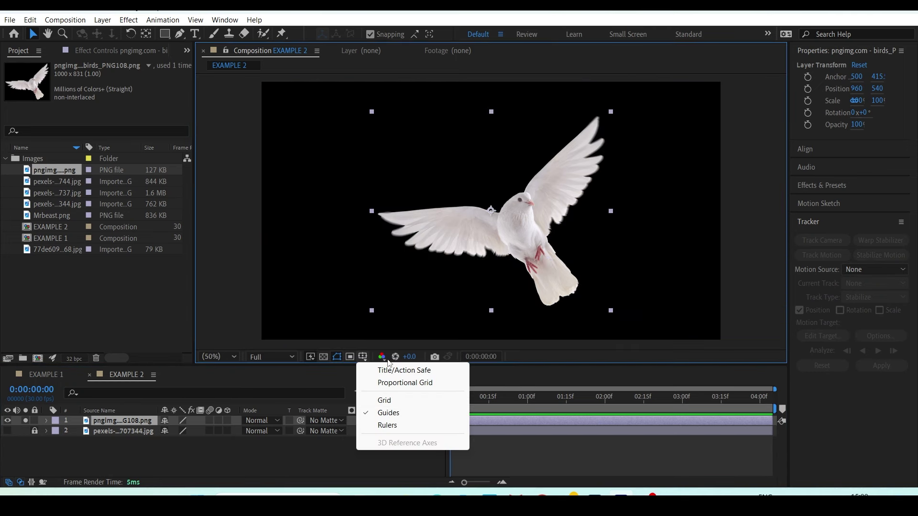
{"action": "left_click", "coordinate": [382, 356]}
{"action": "left_click", "coordinate": [405, 266]}
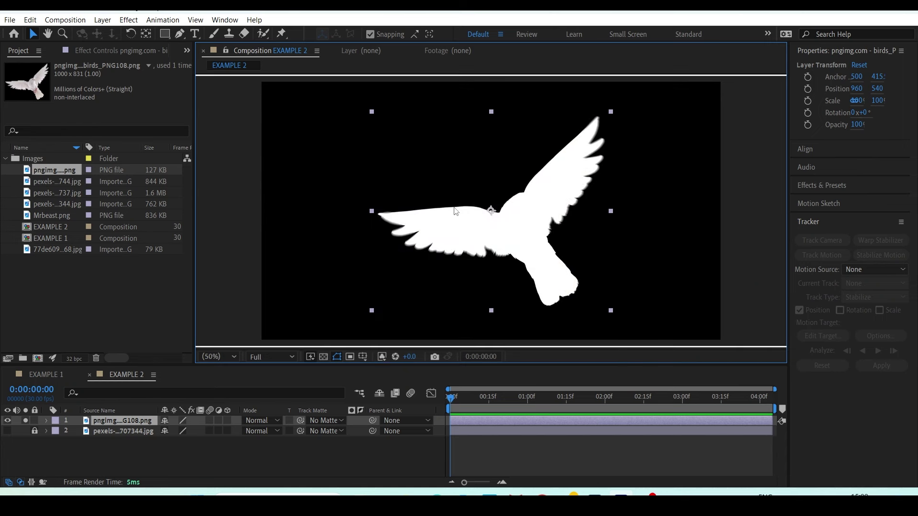
{"action": "left_click", "coordinate": [480, 407]}
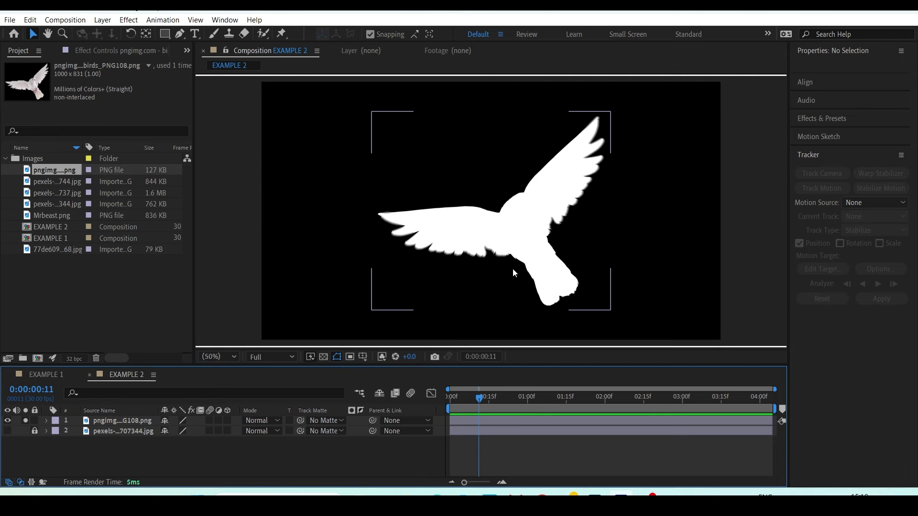
{"action": "key", "text": "apostrophe"}
{"action": "key", "text": "alt+4"}
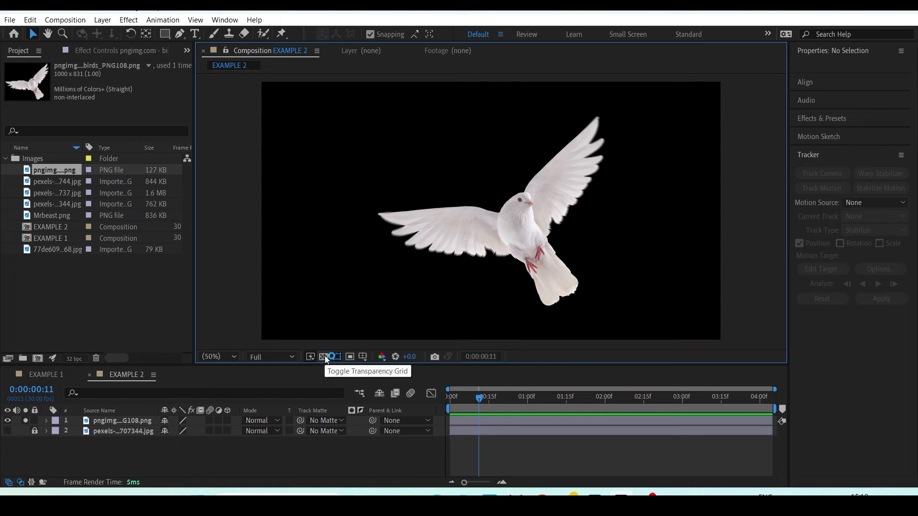
Step: Nudge the dove slightly down-left over the transparency grid, then return to EXAMPLE 1
{"action": "left_click", "coordinate": [324, 356]}
{"action": "left_click_drag", "start_coordinate": [521, 286], "coordinate": [508, 230]}
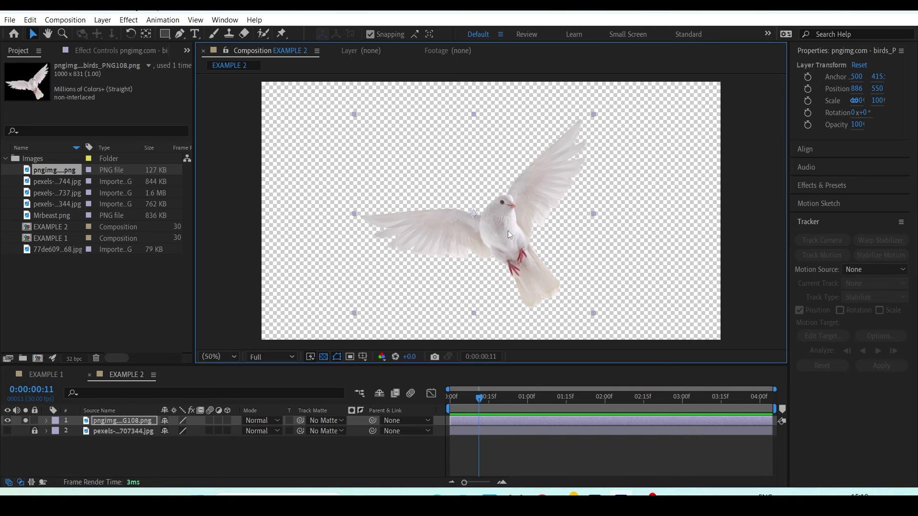
{"action": "left_click", "coordinate": [323, 357]}
{"action": "left_click", "coordinate": [47, 374]}
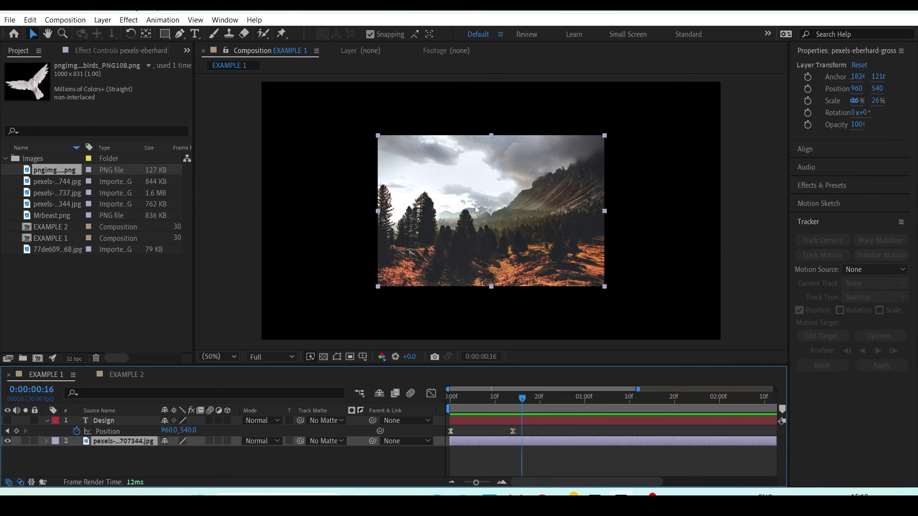
Step: Make the Design text visible again and go to the animation's first frame
{"action": "left_click", "coordinate": [8, 421]}
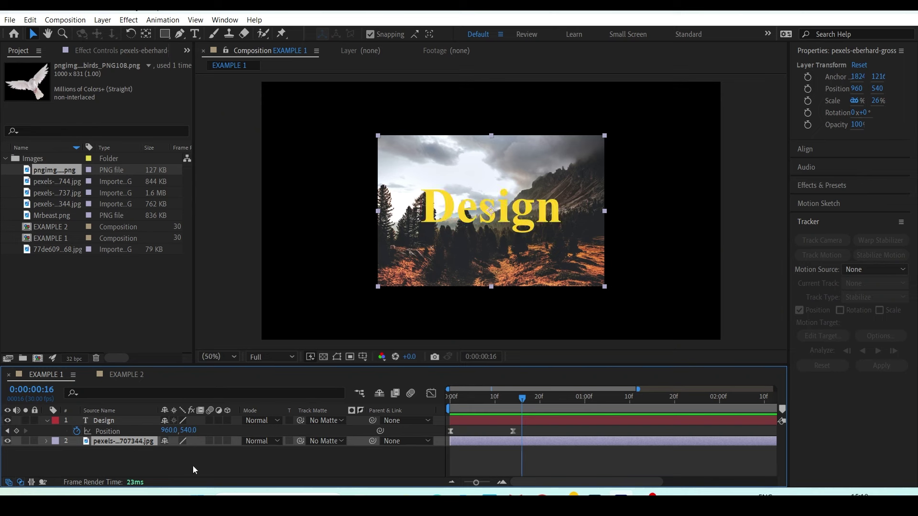
{"action": "left_click", "coordinate": [482, 410]}
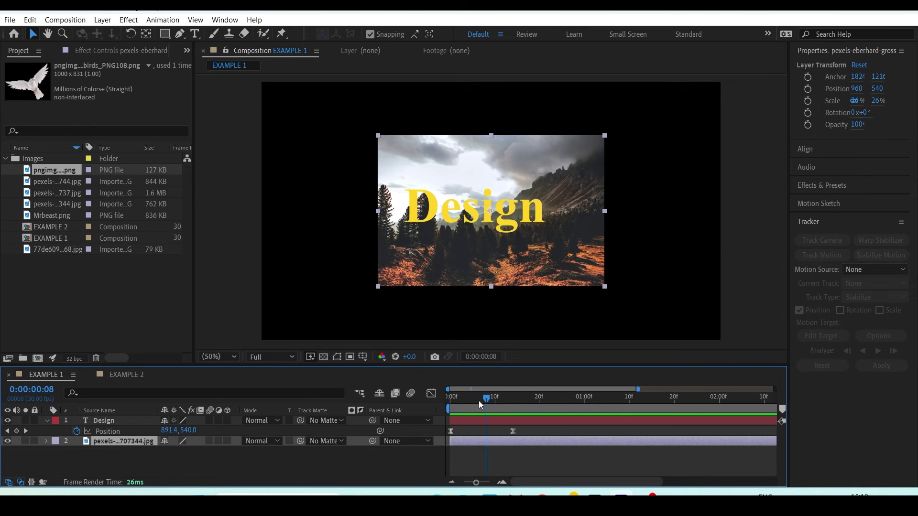
{"action": "left_click_drag", "start_coordinate": [478, 400], "coordinate": [438, 402]}
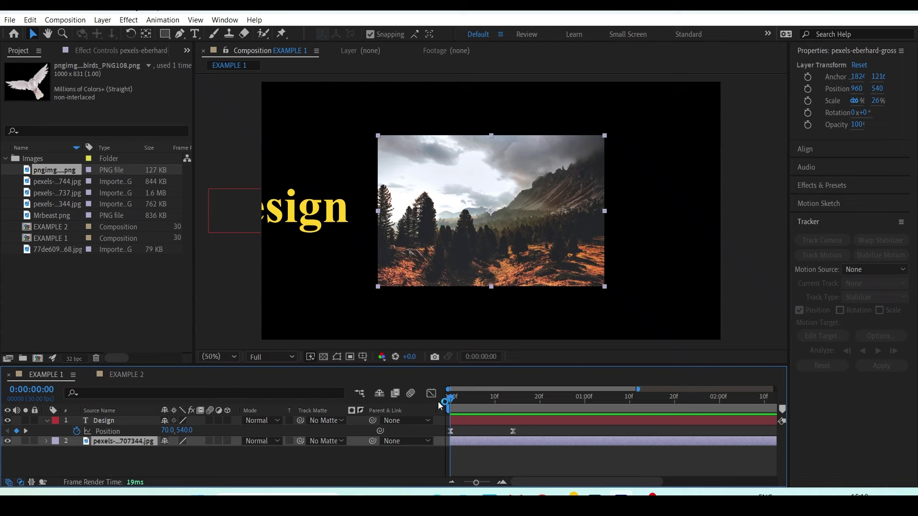
Step: Move the Design layer beneath the pexels landscape layer in the timeline
{"action": "left_click_drag", "start_coordinate": [225, 155], "coordinate": [316, 255]}
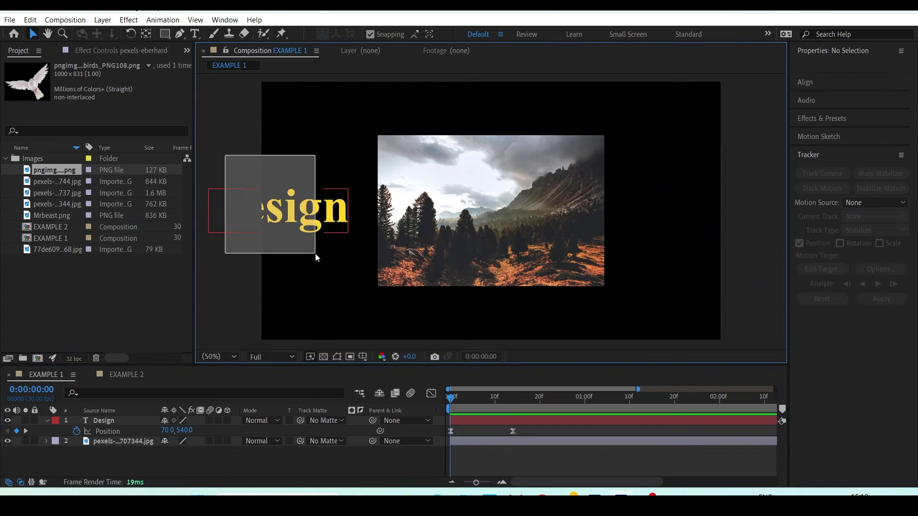
{"action": "left_click", "coordinate": [154, 451]}
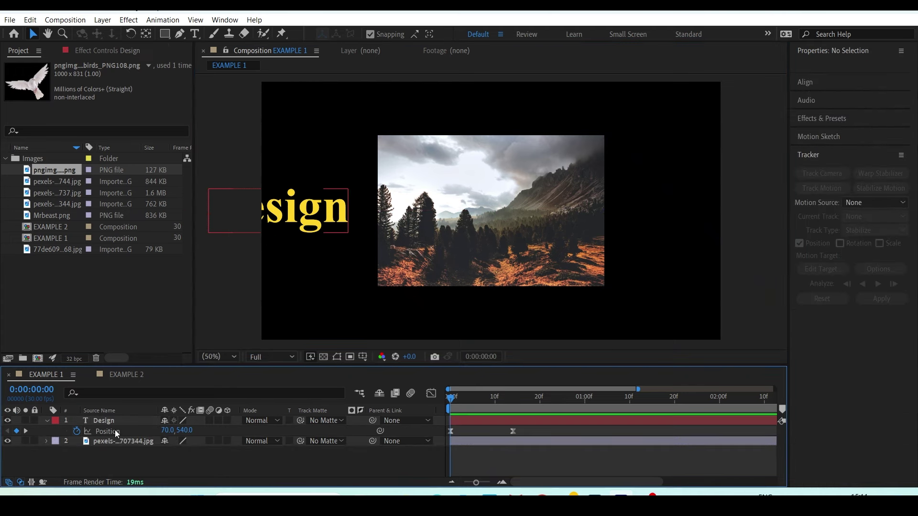
{"action": "left_click_drag", "start_coordinate": [104, 423], "coordinate": [103, 442]}
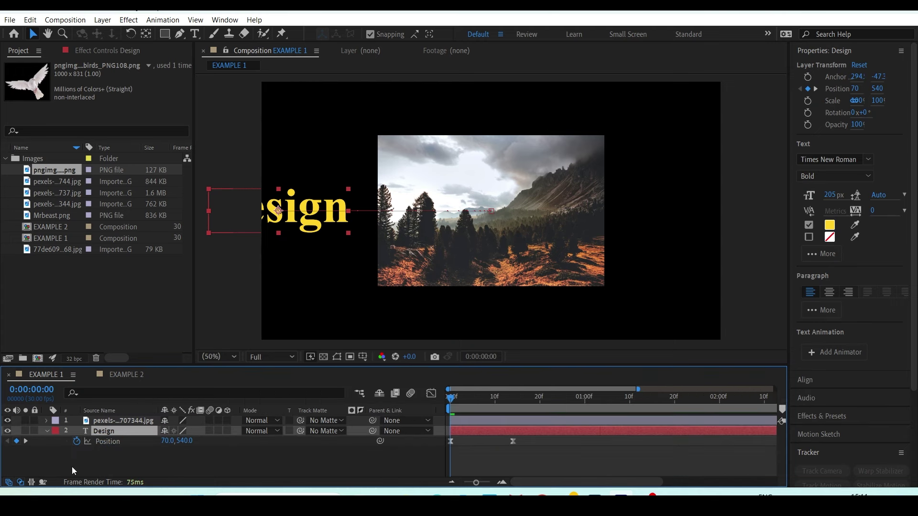
{"action": "left_click", "coordinate": [47, 432]}
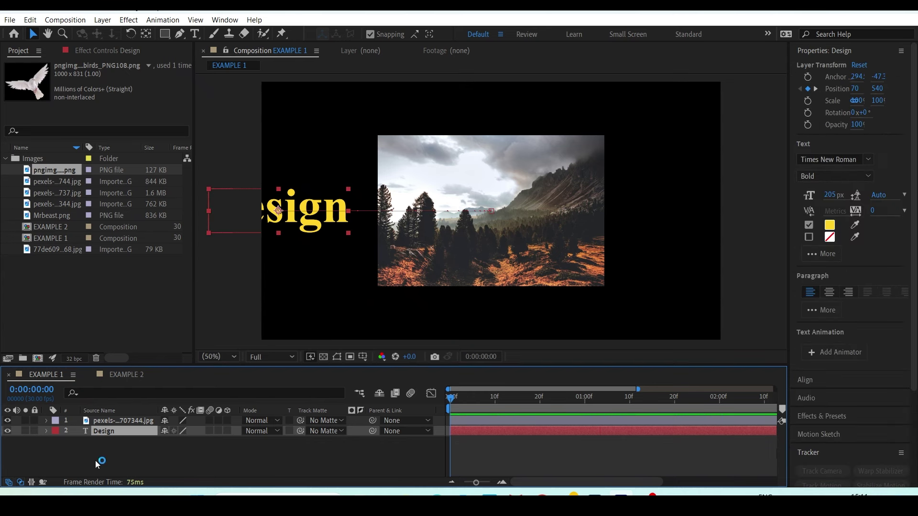
{"action": "left_click", "coordinate": [21, 483]}
{"action": "left_click", "coordinate": [21, 483]}
{"action": "left_click", "coordinate": [73, 376]}
{"action": "mouse_move", "coordinate": [126, 196]}
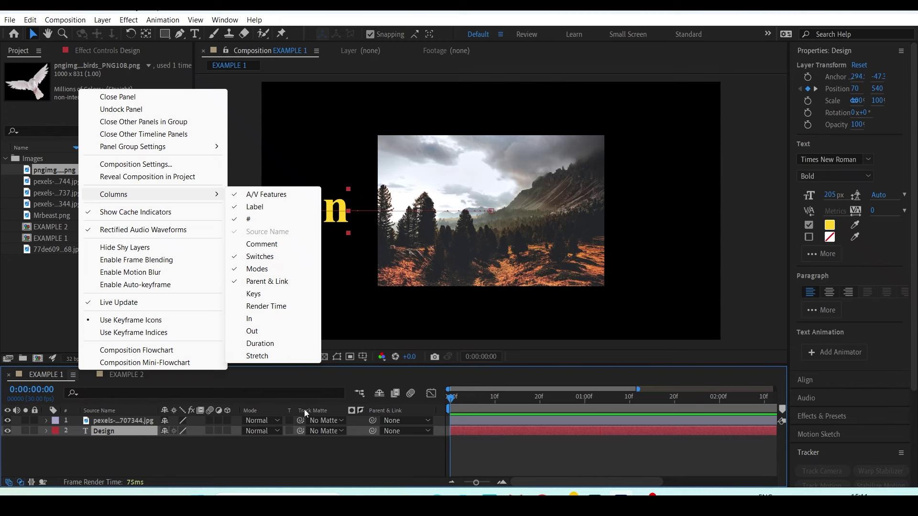
{"action": "left_click", "coordinate": [277, 463]}
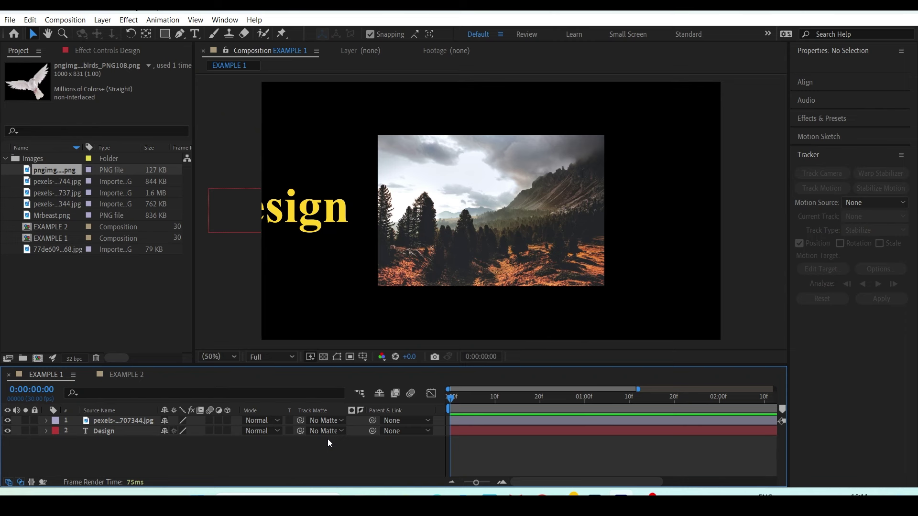
{"action": "left_click", "coordinate": [279, 431]}
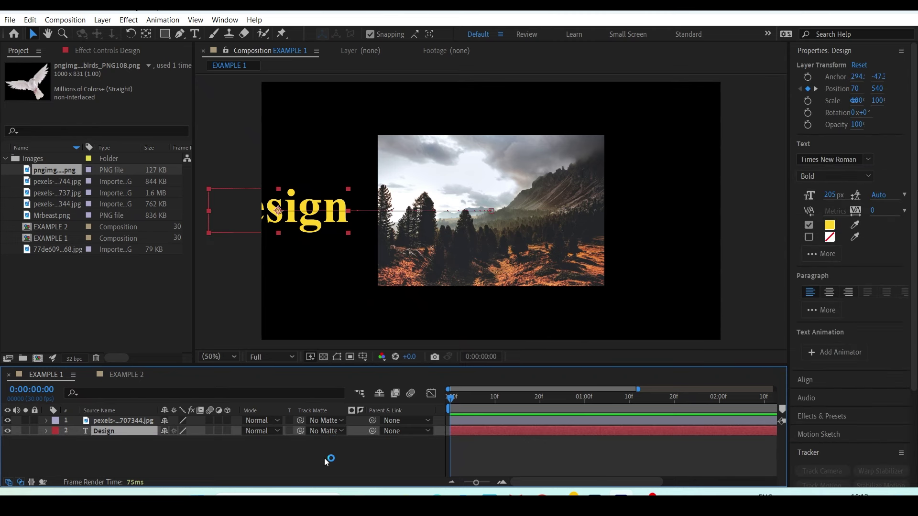
{"action": "left_click", "coordinate": [297, 461]}
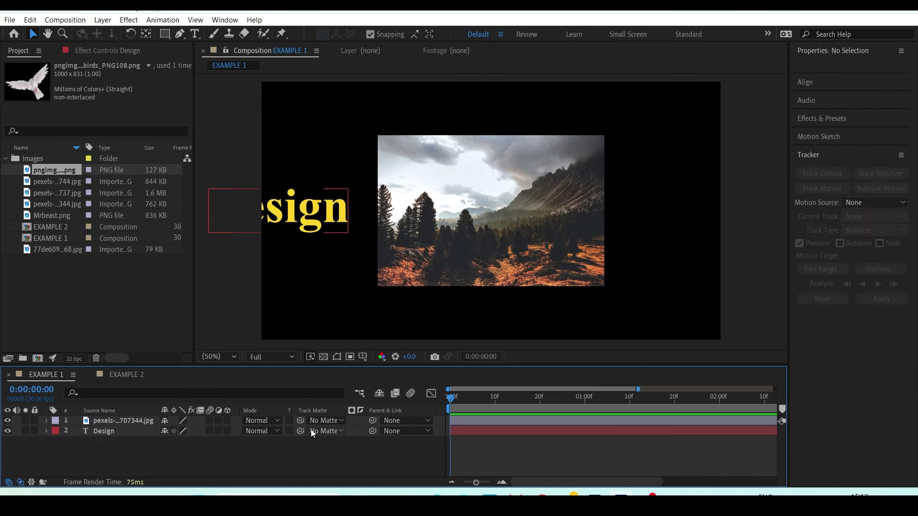
{"action": "mouse_move", "coordinate": [300, 431]}
{"action": "left_mouse_down"}
{"action": "mouse_move", "coordinate": [142, 418]}
{"action": "mouse_move", "coordinate": [305, 442]}
{"action": "left_mouse_up"}
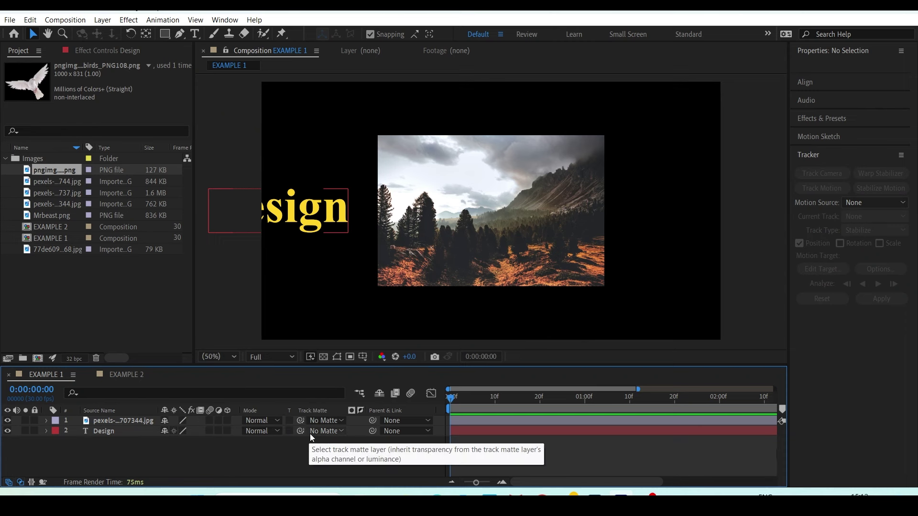
{"action": "mouse_move", "coordinate": [301, 431]}
{"action": "left_mouse_down"}
{"action": "mouse_move", "coordinate": [149, 422]}
{"action": "mouse_move", "coordinate": [246, 450]}
{"action": "mouse_move", "coordinate": [306, 450]}
{"action": "left_mouse_up"}
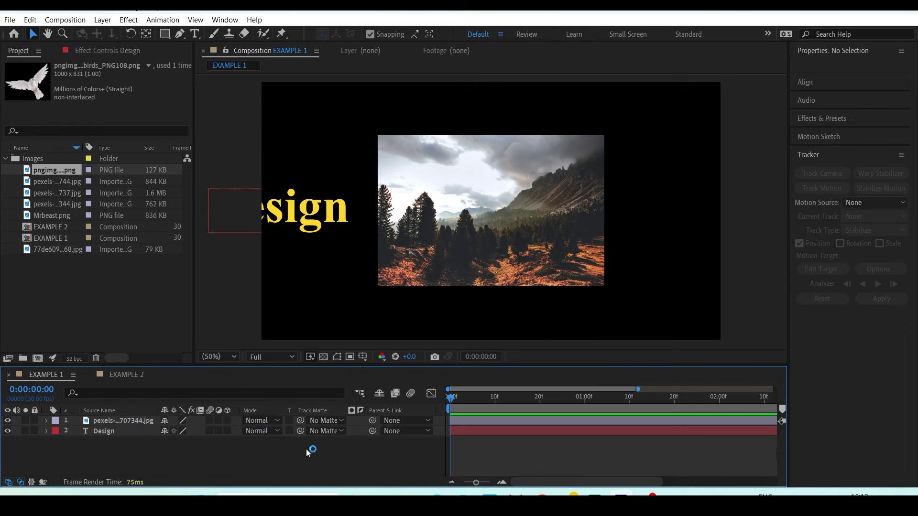
Step: Set Design's Track Matte to '1. pexels' and preview the matted text at frame 2
{"action": "left_click", "coordinate": [323, 432]}
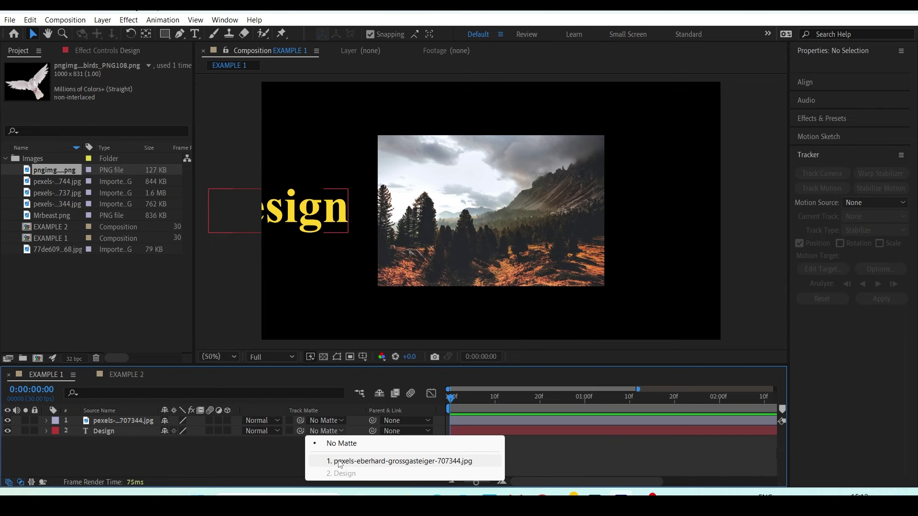
{"action": "left_click", "coordinate": [340, 461]}
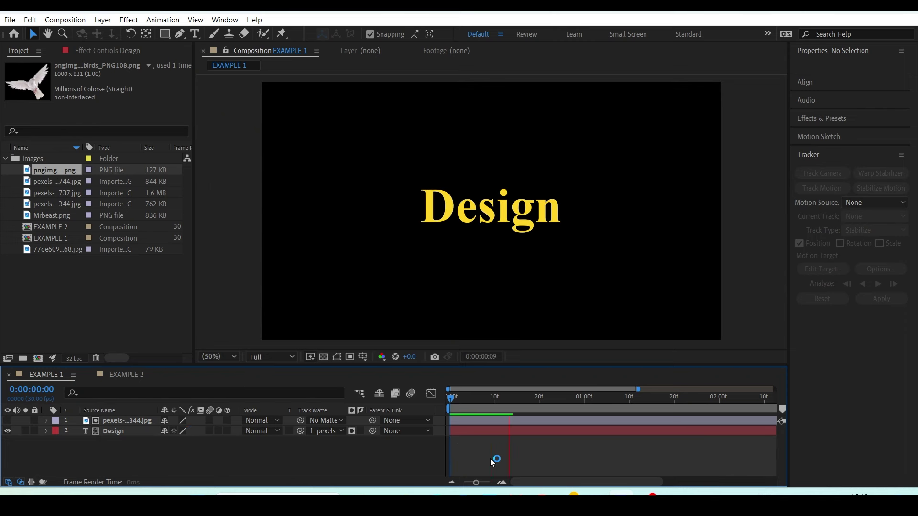
{"action": "left_click_drag", "start_coordinate": [456, 398], "coordinate": [460, 399]}
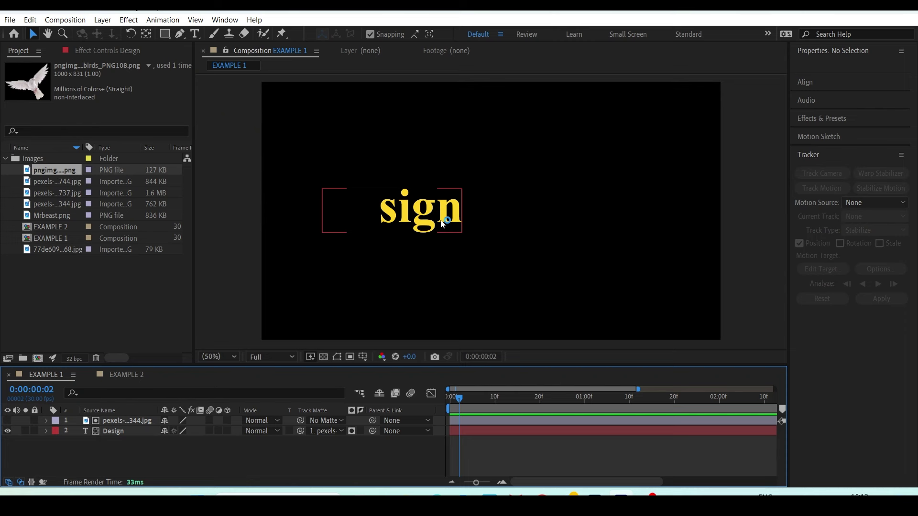
Step: Switch between the Design and photo layers and reveal the photo's Scale
{"action": "left_click", "coordinate": [110, 431]}
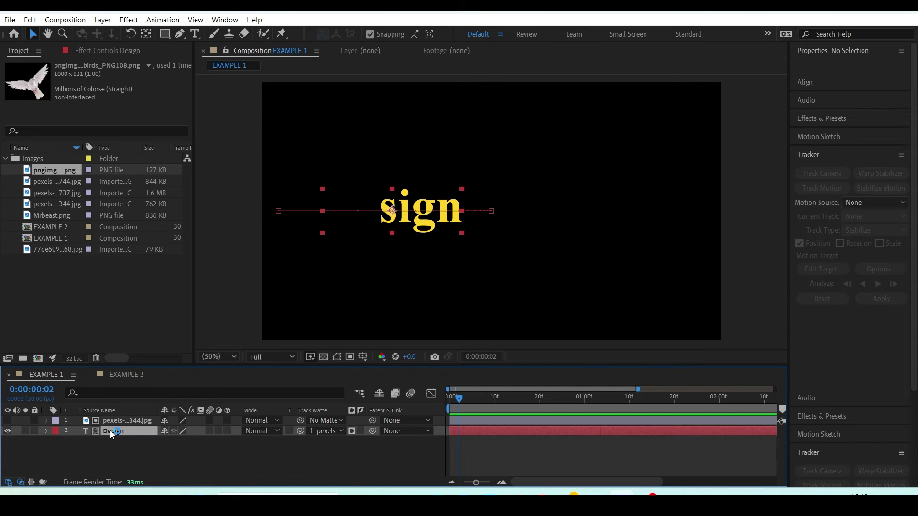
{"action": "left_click", "coordinate": [118, 420]}
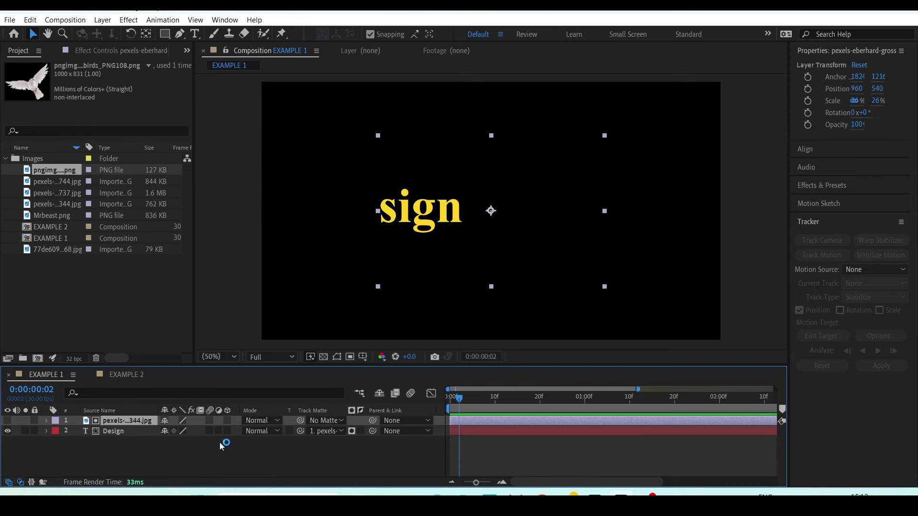
{"action": "left_click", "coordinate": [126, 432]}
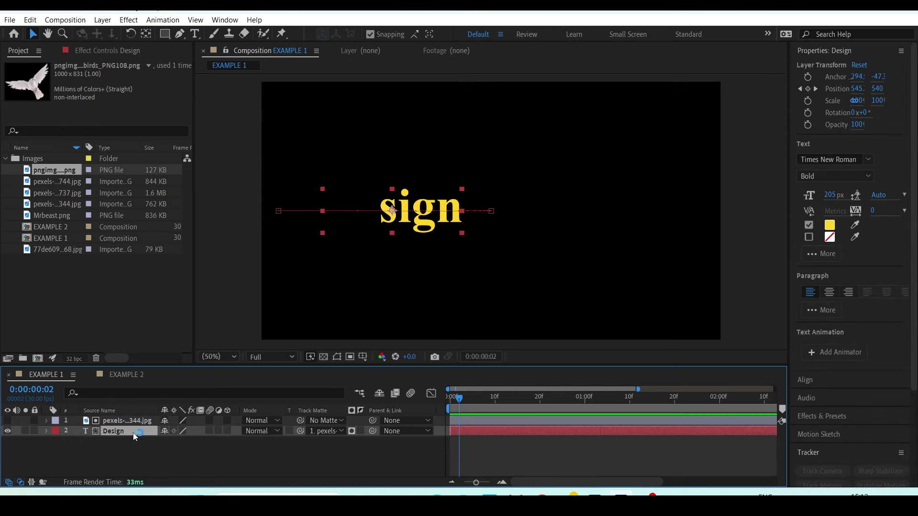
{"action": "left_click", "coordinate": [120, 420]}
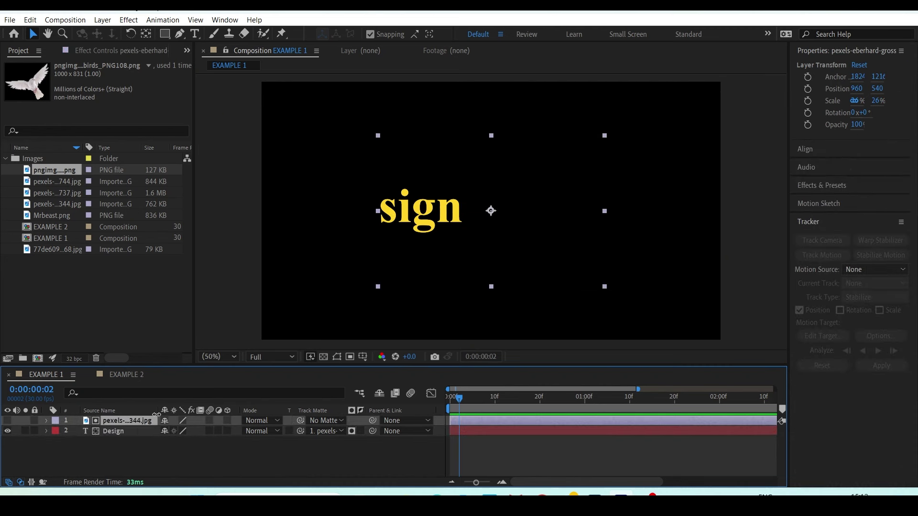
{"action": "key", "text": "s"}
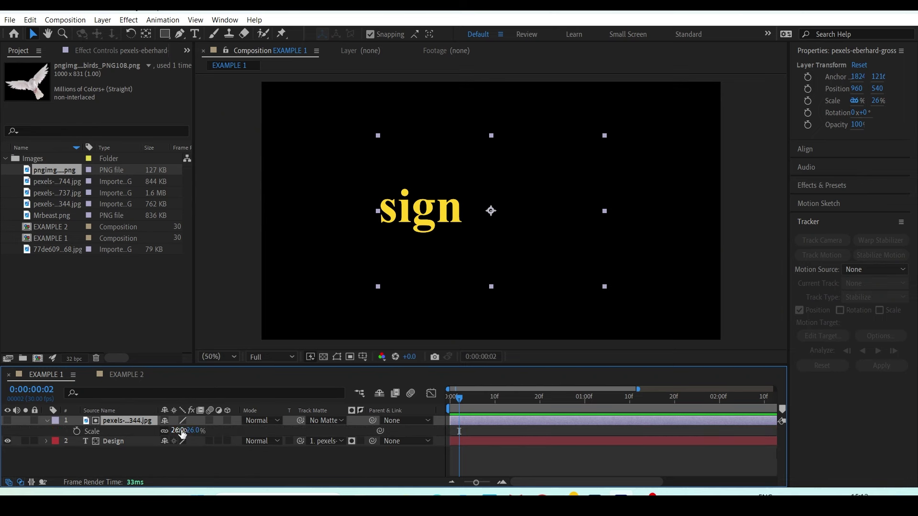
Step: Scale the matte photo to 36%, then show title/action-safe guides with Design selected
{"action": "left_click_drag", "start_coordinate": [181, 429], "coordinate": [205, 429]}
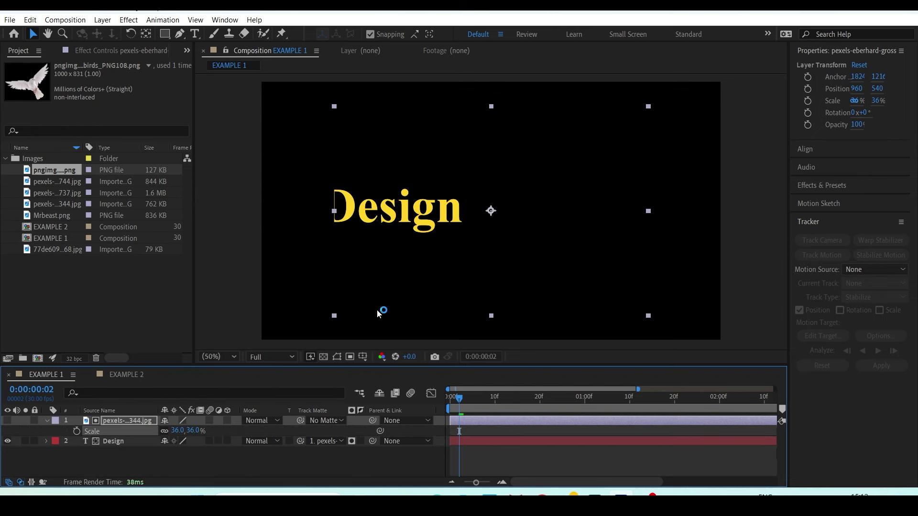
{"action": "left_click", "coordinate": [115, 444]}
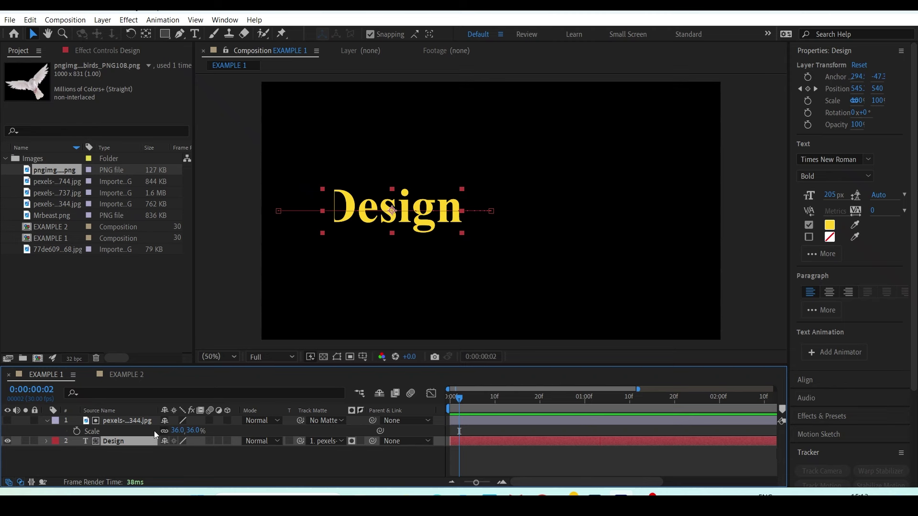
{"action": "key", "text": "apostrophe"}
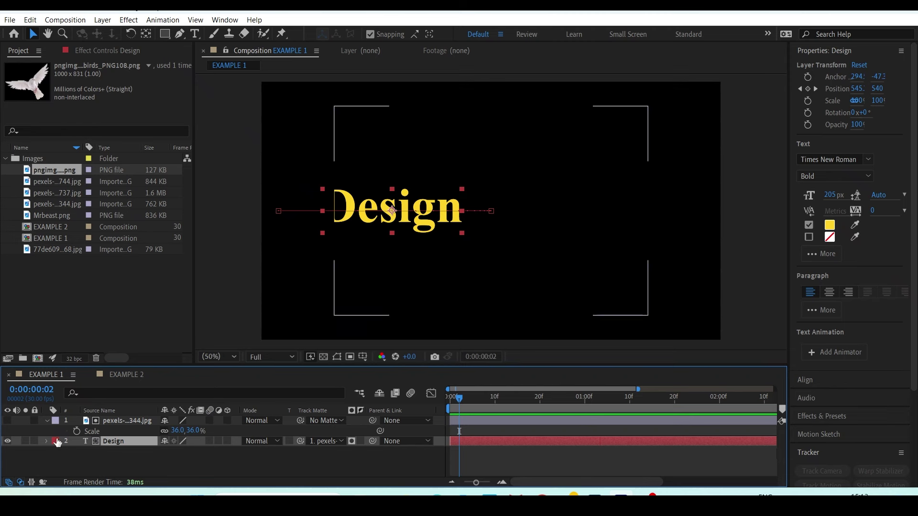
Step: Set Design's Track Matte to No Matte and change its fill to red
{"action": "left_click", "coordinate": [326, 441]}
{"action": "left_click", "coordinate": [334, 400]}
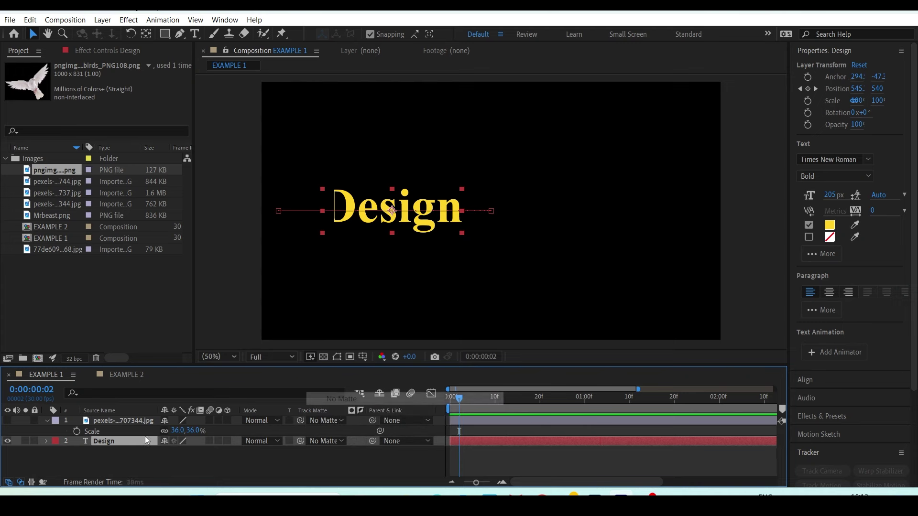
{"action": "left_click", "coordinate": [830, 224]}
{"action": "left_click", "coordinate": [765, 223]}
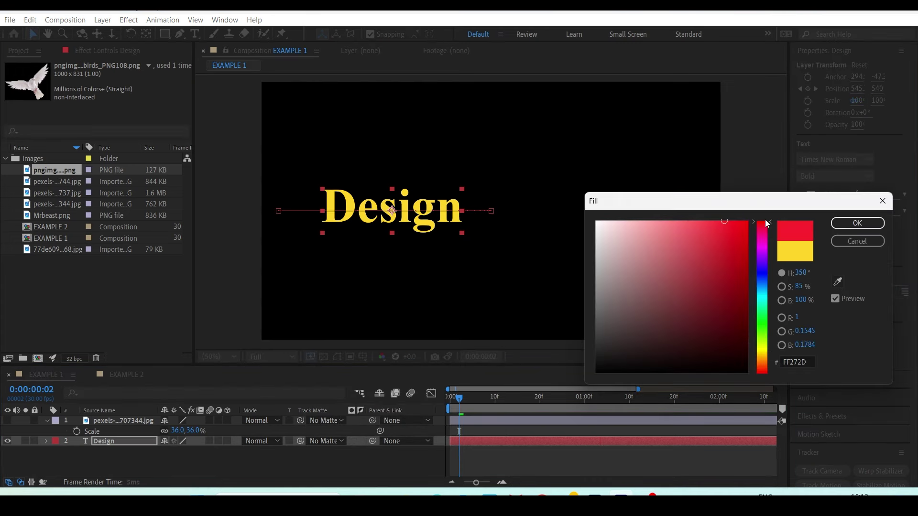
{"action": "left_click", "coordinate": [731, 235]}
{"action": "left_click", "coordinate": [857, 223]}
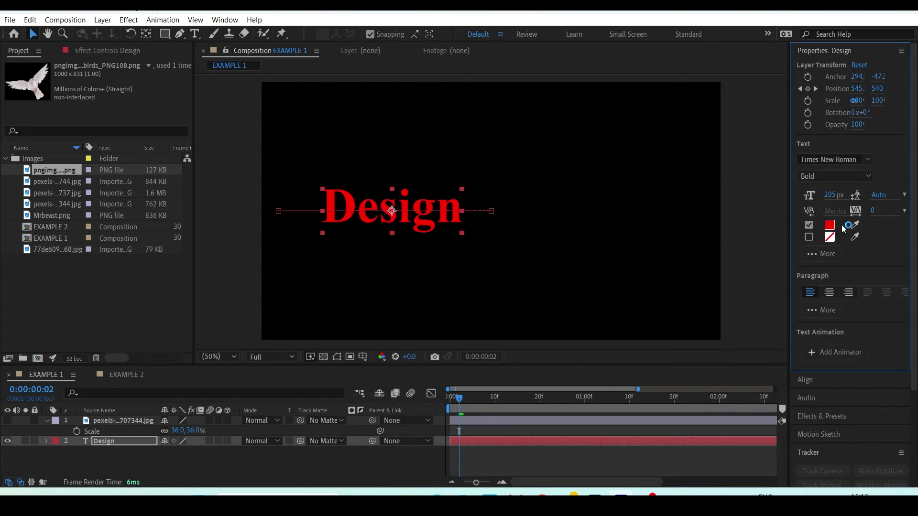
Step: Show the photo, place it beneath Design, shrink it to about 31.9%, and hide it
{"action": "left_click", "coordinate": [7, 421]}
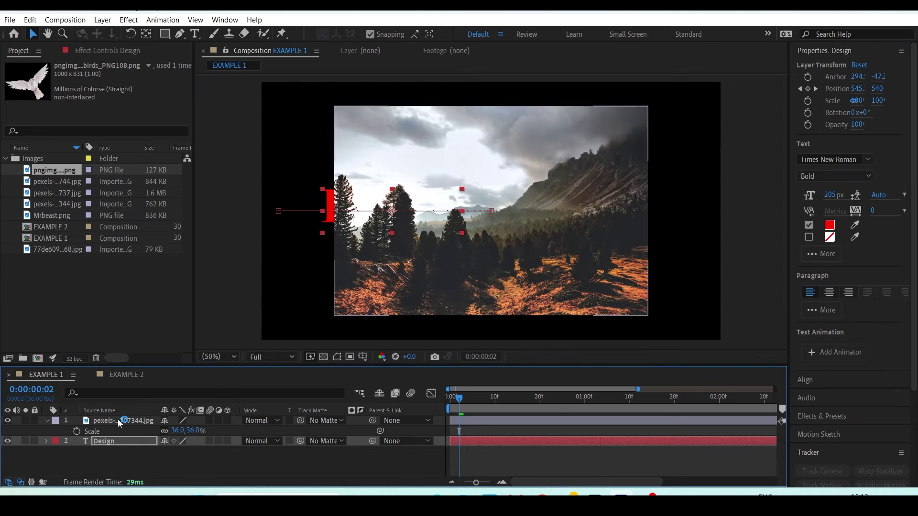
{"action": "left_click_drag", "start_coordinate": [99, 422], "coordinate": [110, 456]}
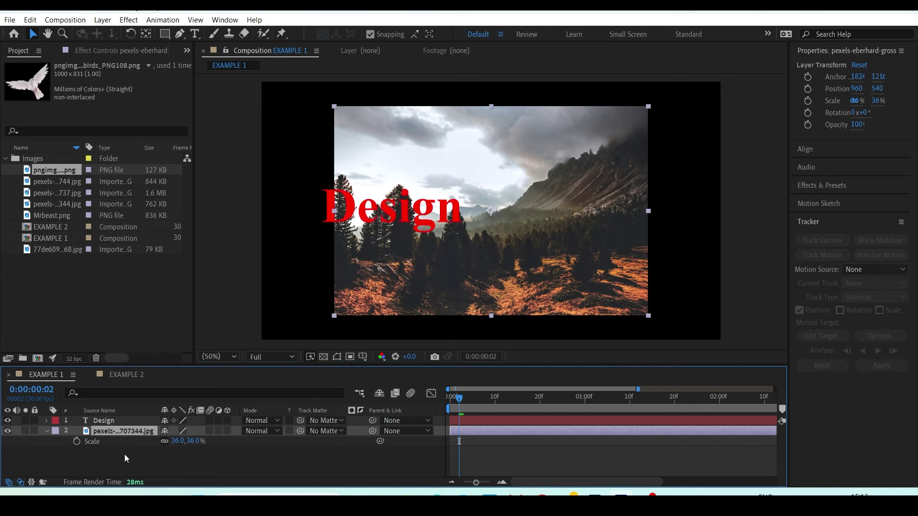
{"action": "left_click", "coordinate": [463, 404]}
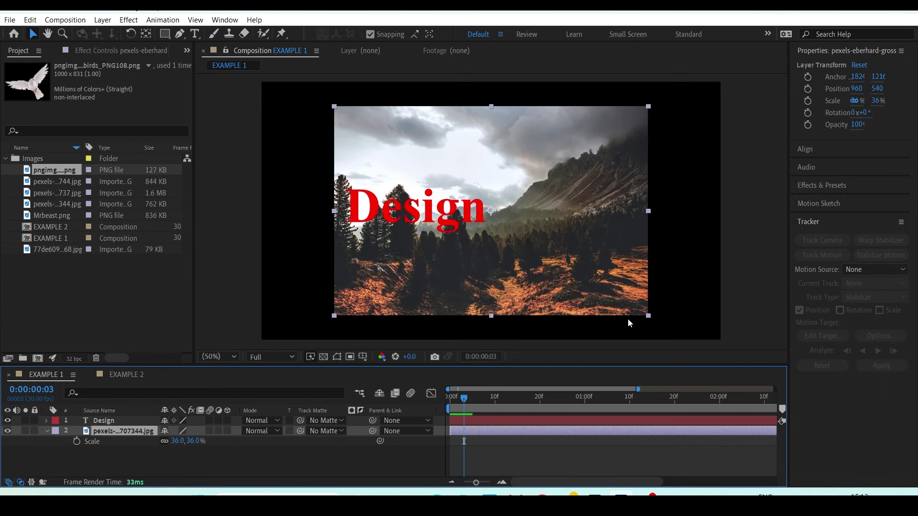
{"action": "left_click_drag", "start_coordinate": [648, 316], "coordinate": [628, 304]}
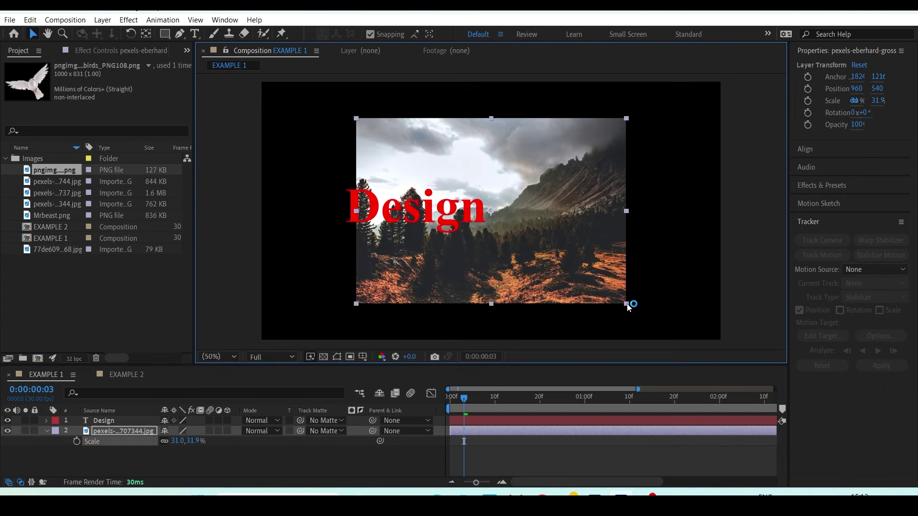
{"action": "left_click", "coordinate": [7, 431]}
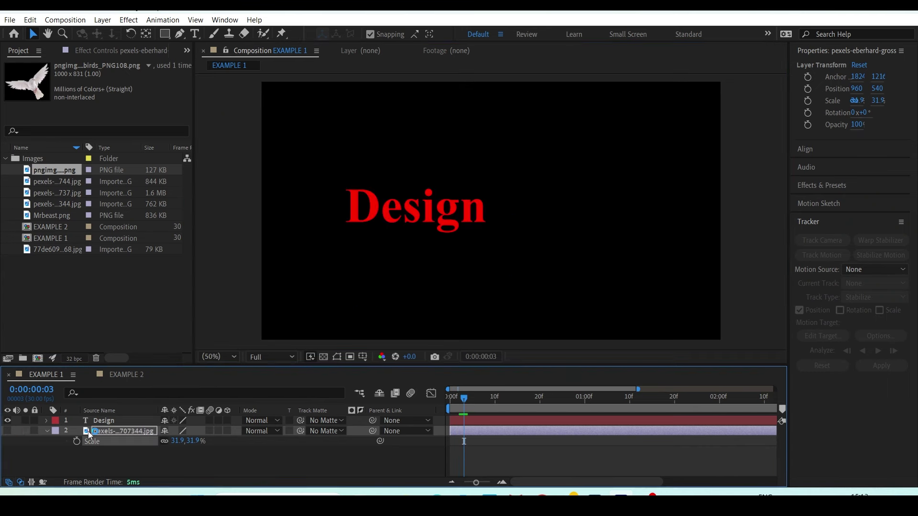
{"action": "left_click", "coordinate": [104, 420]}
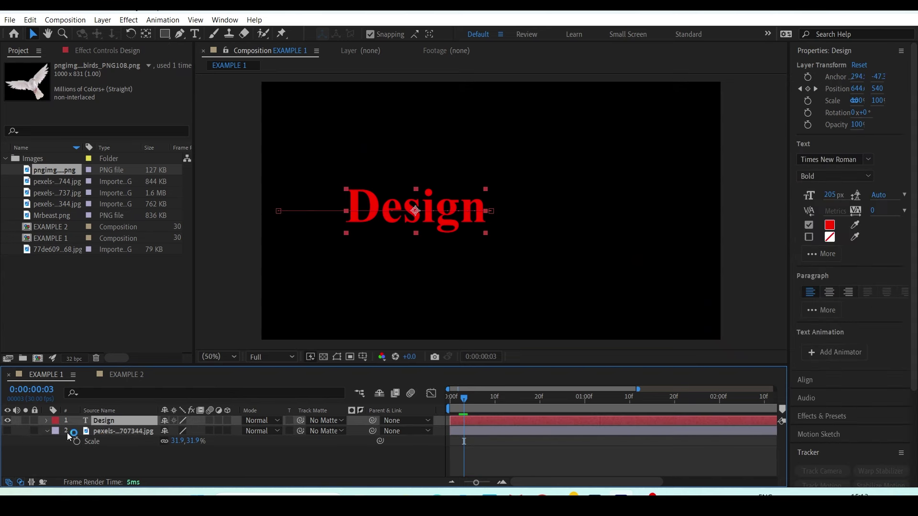
{"action": "left_click", "coordinate": [363, 356]}
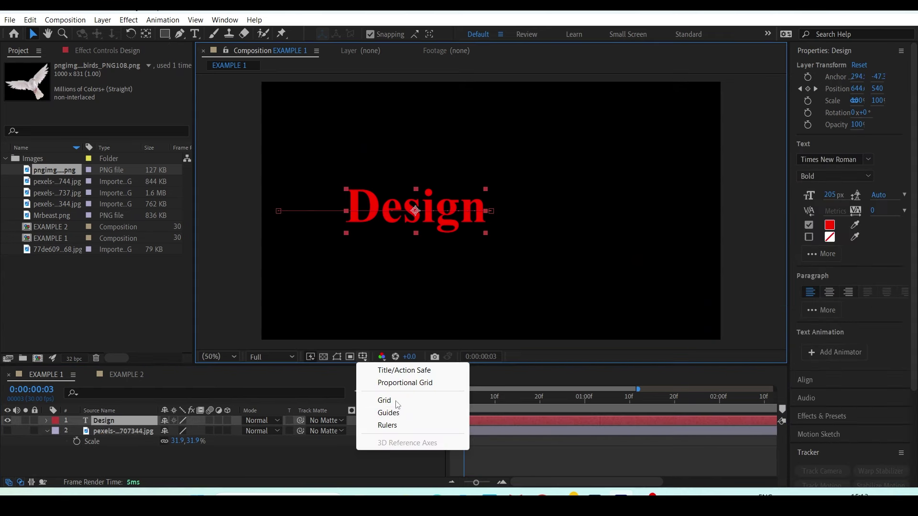
{"action": "left_click", "coordinate": [382, 356]}
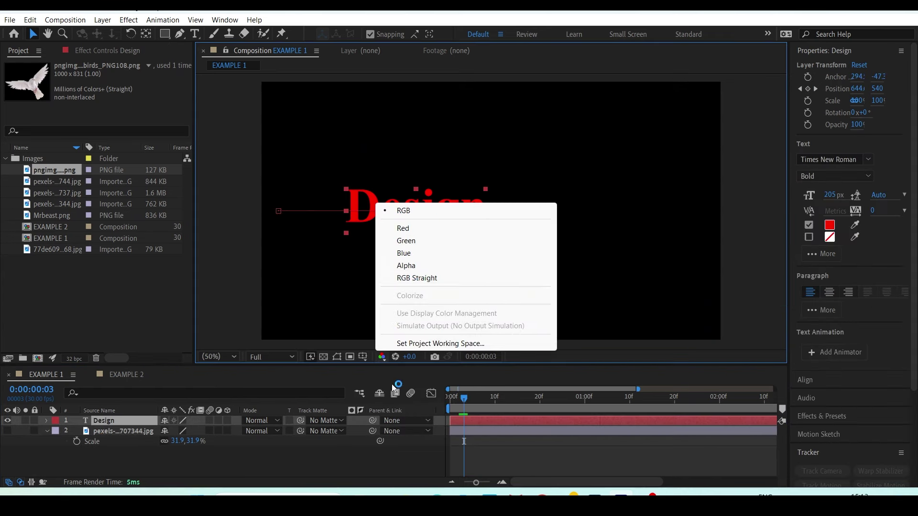
{"action": "left_click", "coordinate": [413, 267]}
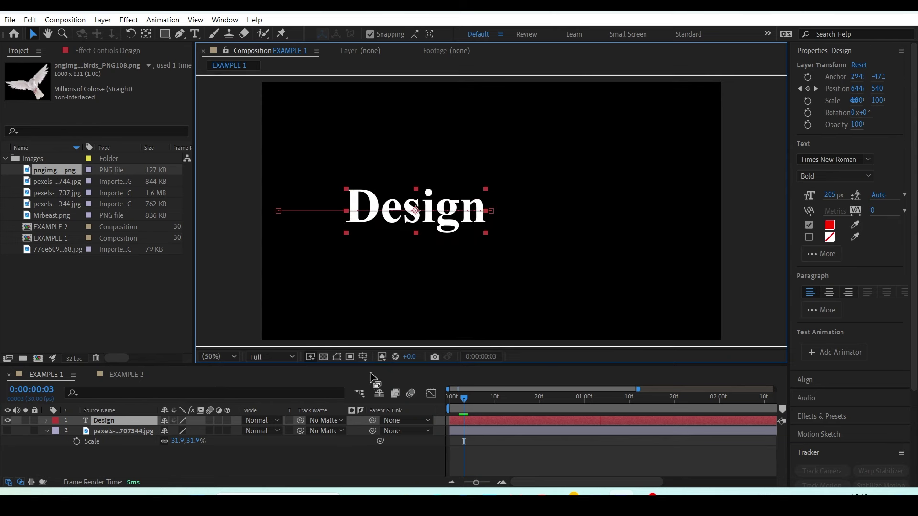
{"action": "left_click", "coordinate": [369, 359]}
{"action": "left_click", "coordinate": [381, 356]}
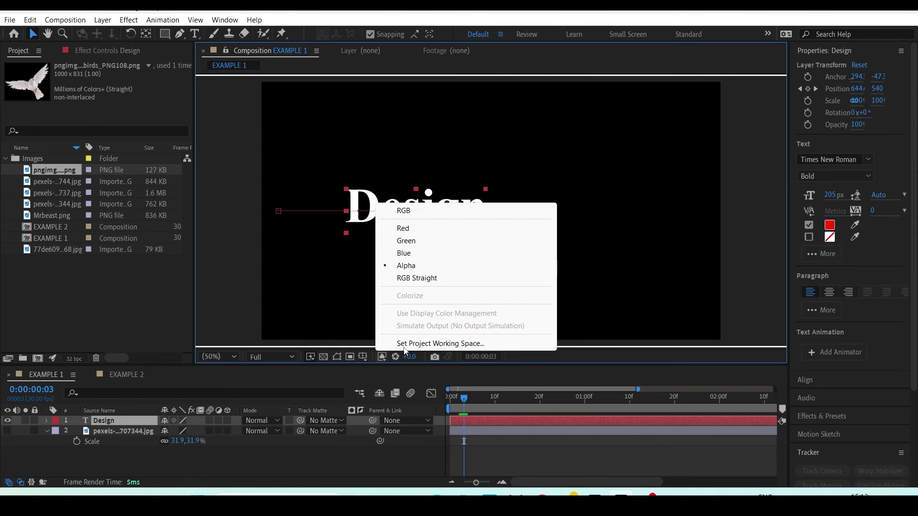
{"action": "left_click", "coordinate": [416, 253]}
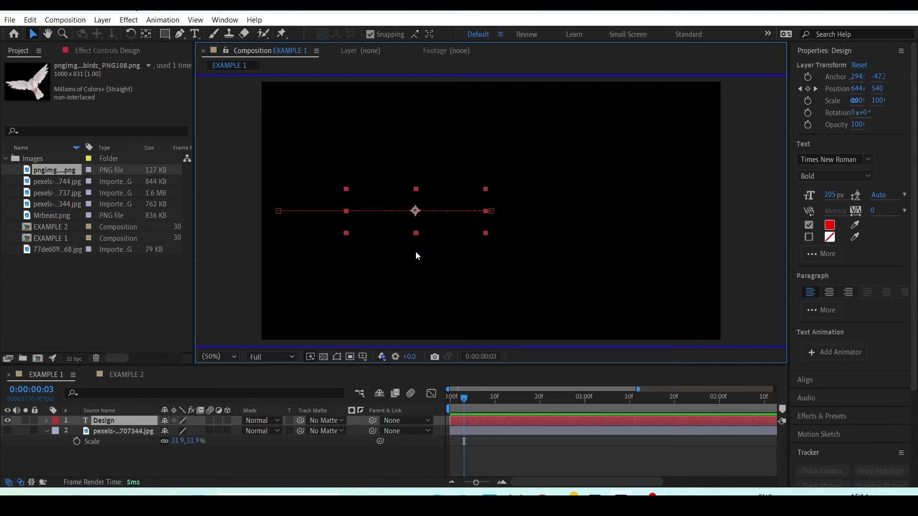
{"action": "left_click", "coordinate": [383, 357]}
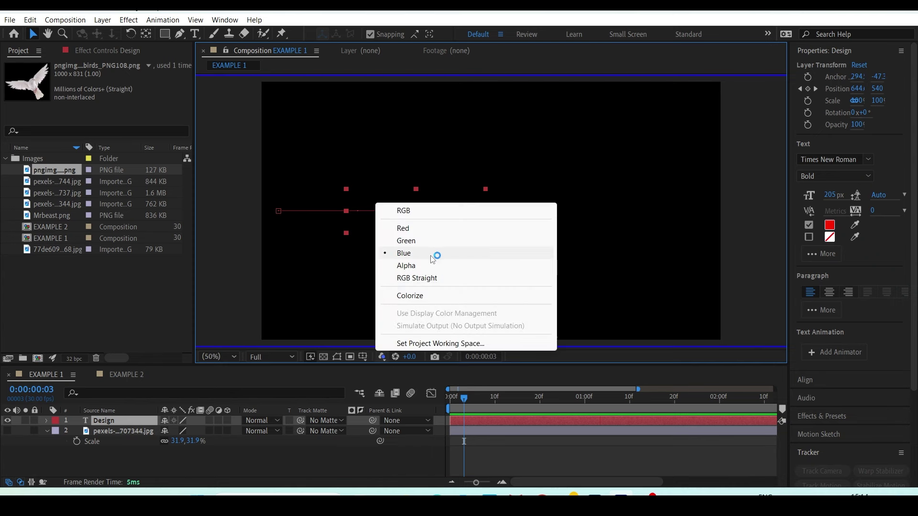
{"action": "left_click", "coordinate": [419, 242]}
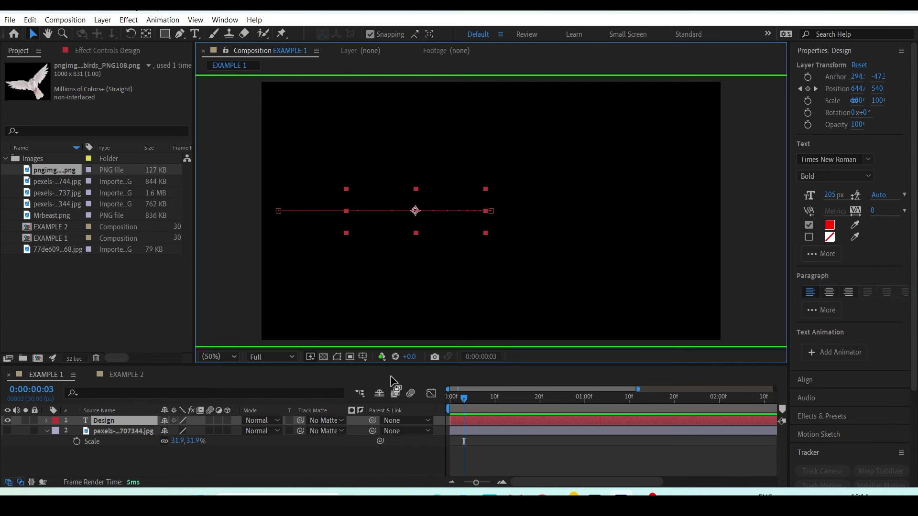
{"action": "left_click", "coordinate": [380, 358]}
{"action": "left_click", "coordinate": [404, 228]}
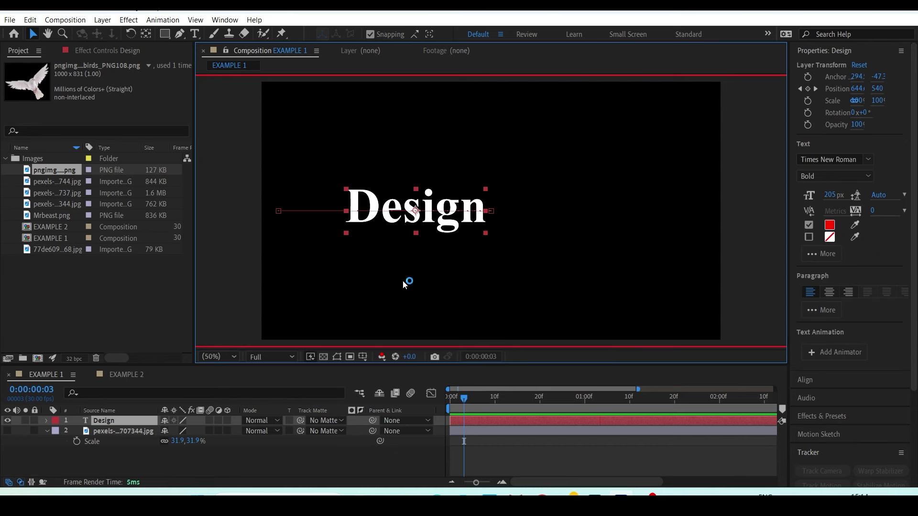
{"action": "left_click", "coordinate": [381, 358]}
{"action": "left_click", "coordinate": [391, 213]}
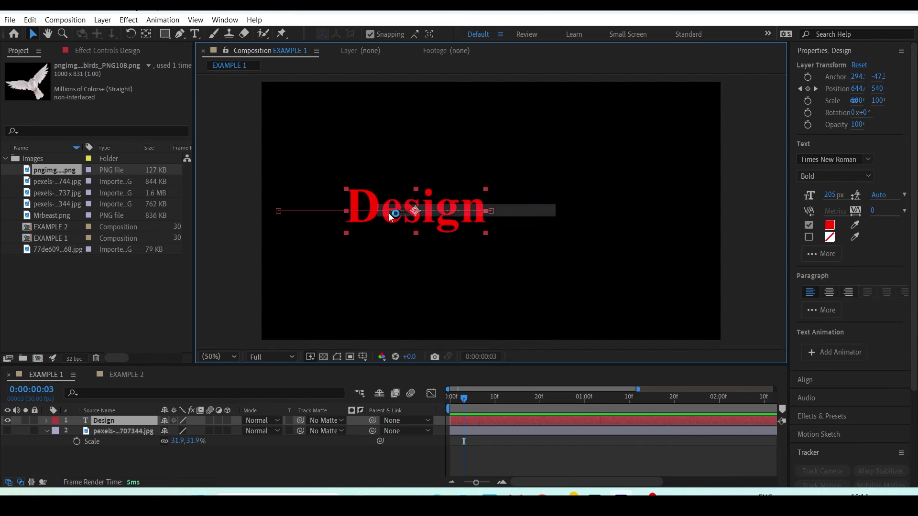
{"action": "left_click", "coordinate": [53, 436]}
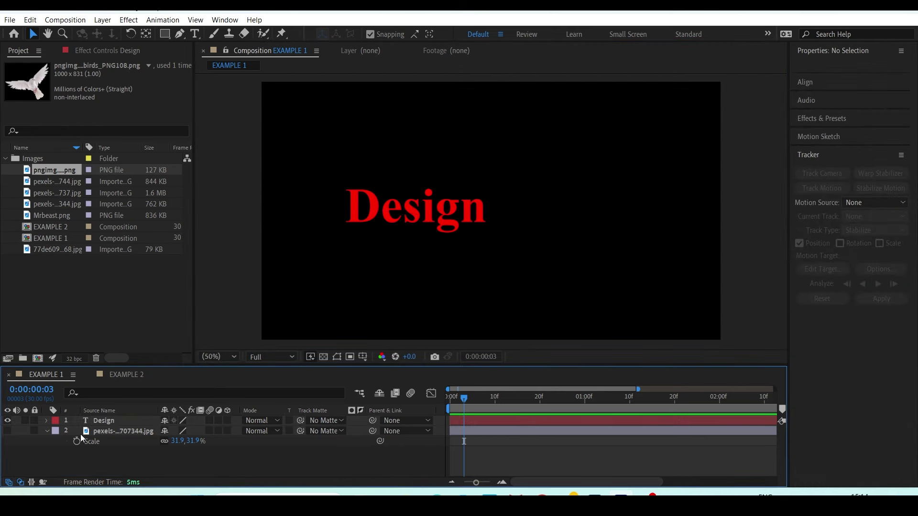
Step: Show the landscape photo layer again and set its Track Matte to '1. Design'
{"action": "left_click", "coordinate": [7, 430]}
{"action": "left_click", "coordinate": [101, 433]}
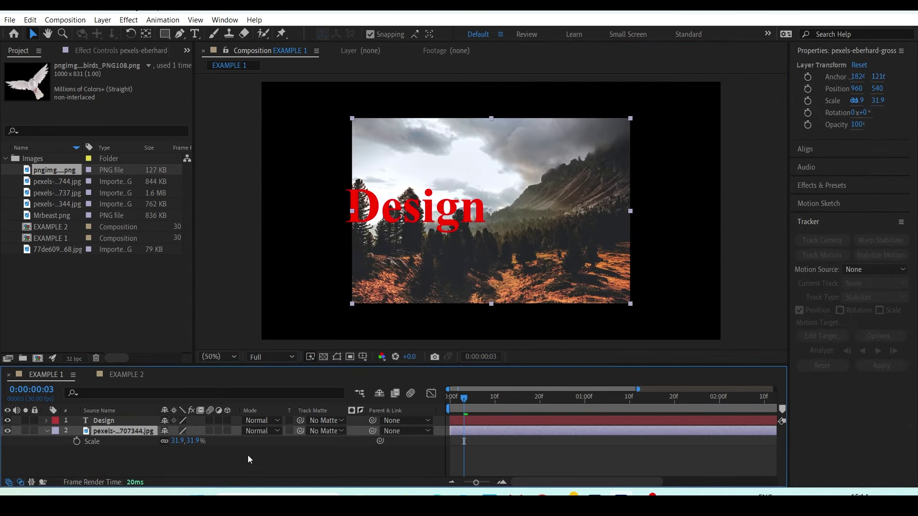
{"action": "left_click", "coordinate": [322, 432]}
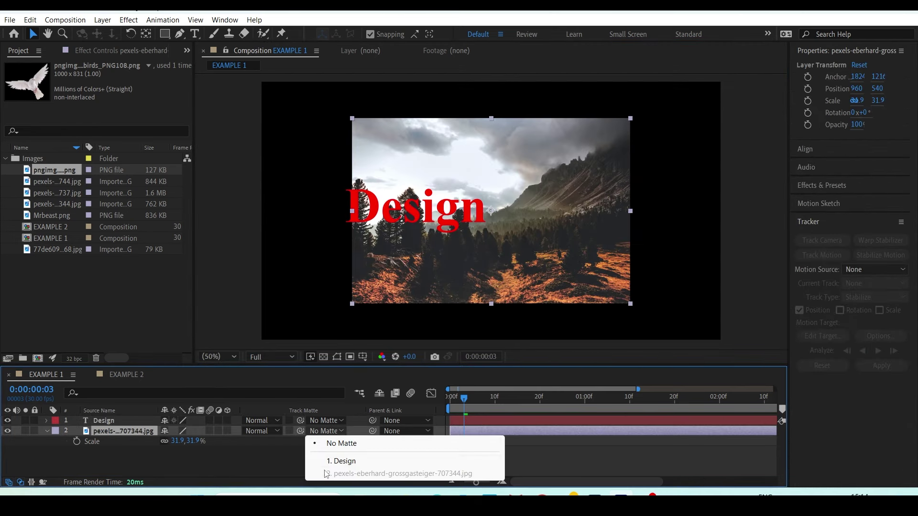
{"action": "left_click", "coordinate": [348, 462]}
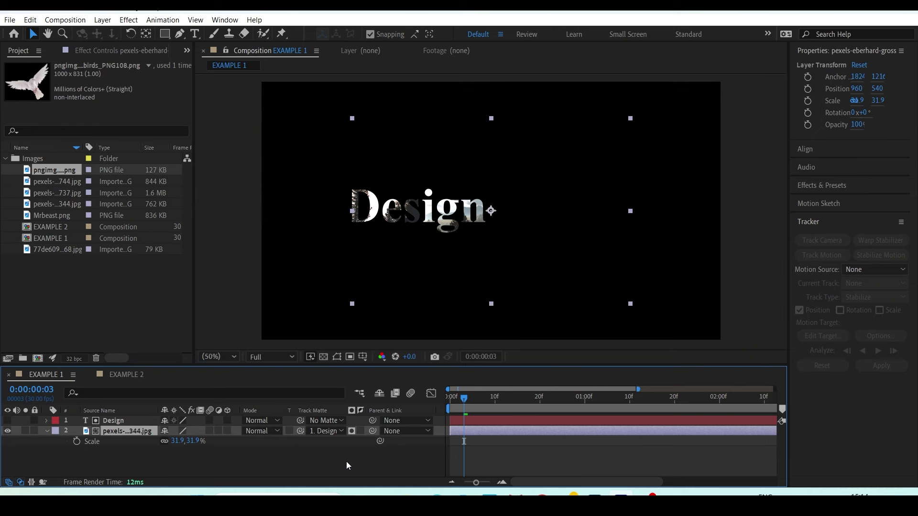
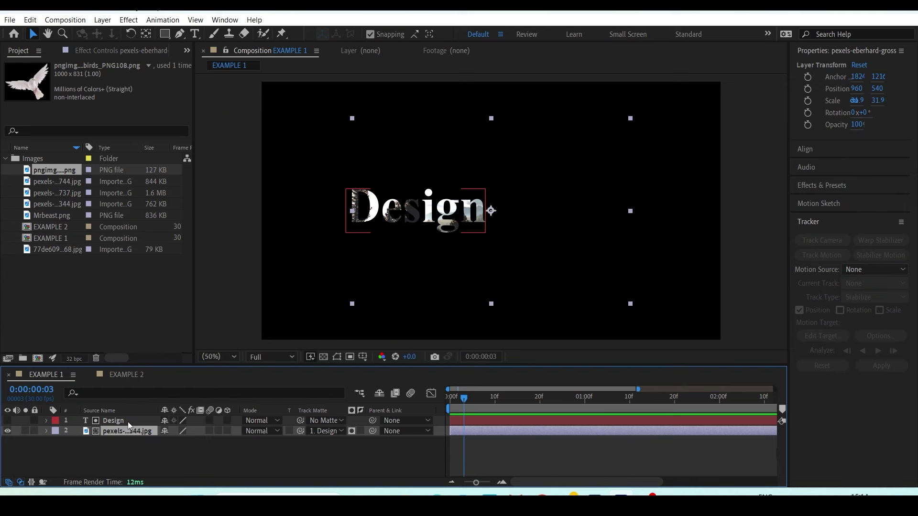
Step: Preview the sliding Design text animation from the start of EXAMPLE 1
{"action": "left_click", "coordinate": [125, 422]}
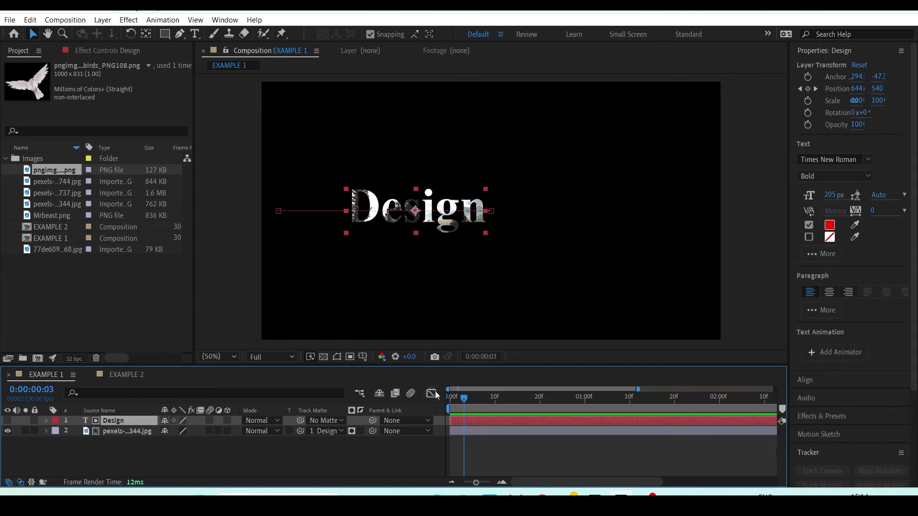
{"action": "key", "text": "Home"}
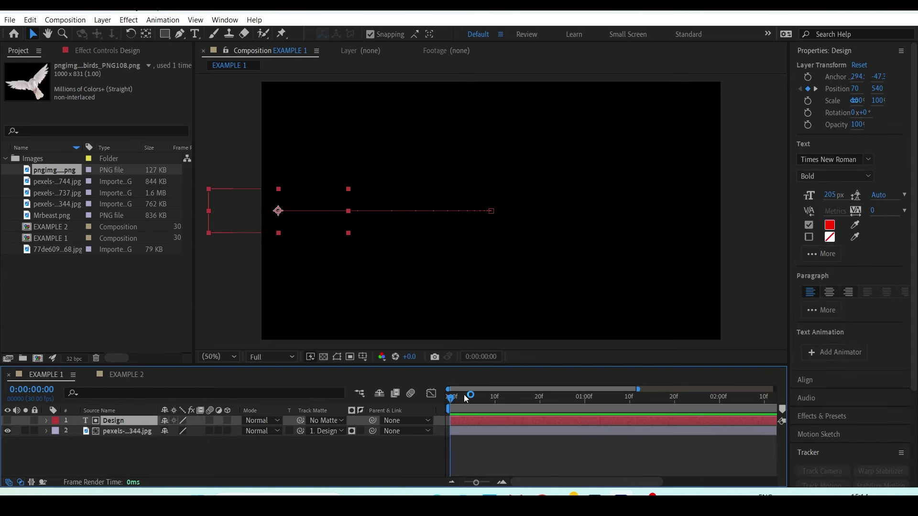
{"action": "key", "text": "space"}
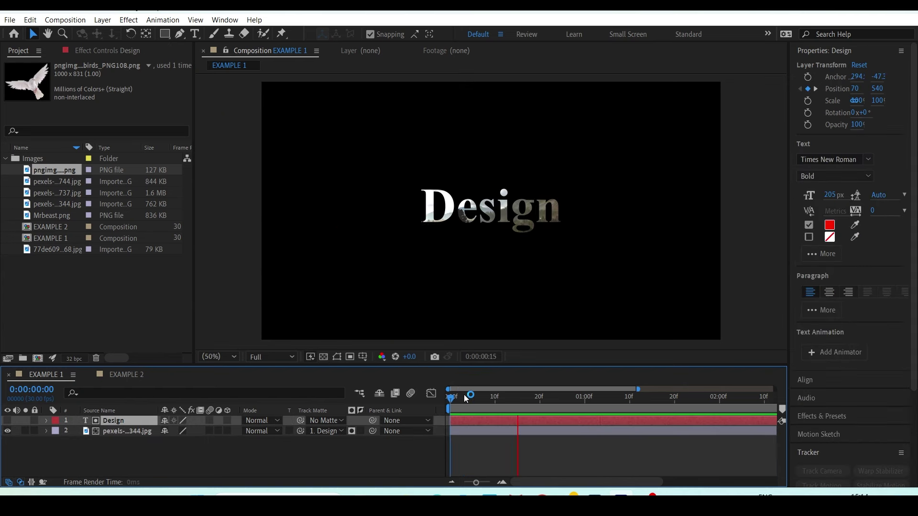
{"action": "left_click_drag", "start_coordinate": [498, 400], "coordinate": [455, 411]}
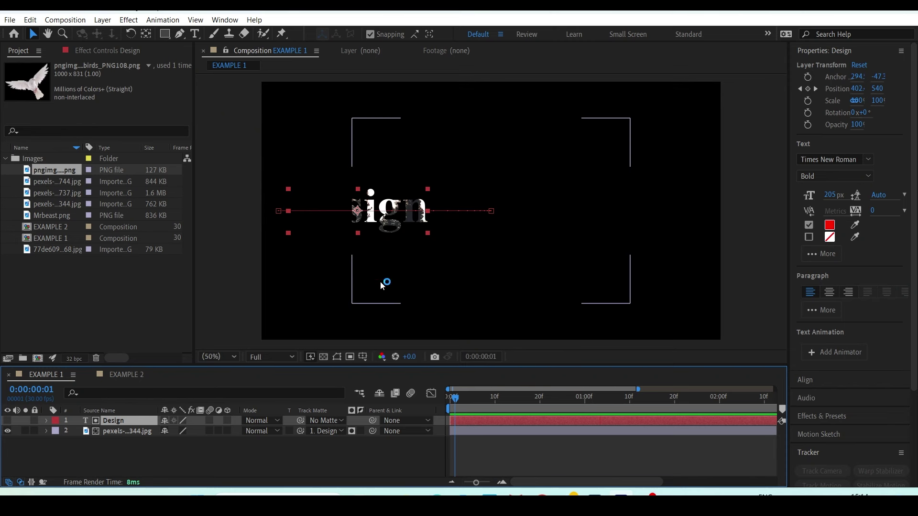
Step: Scale the photo inside the Design text from 31.9% to 55.9% and preview the result
{"action": "left_click", "coordinate": [120, 430]}
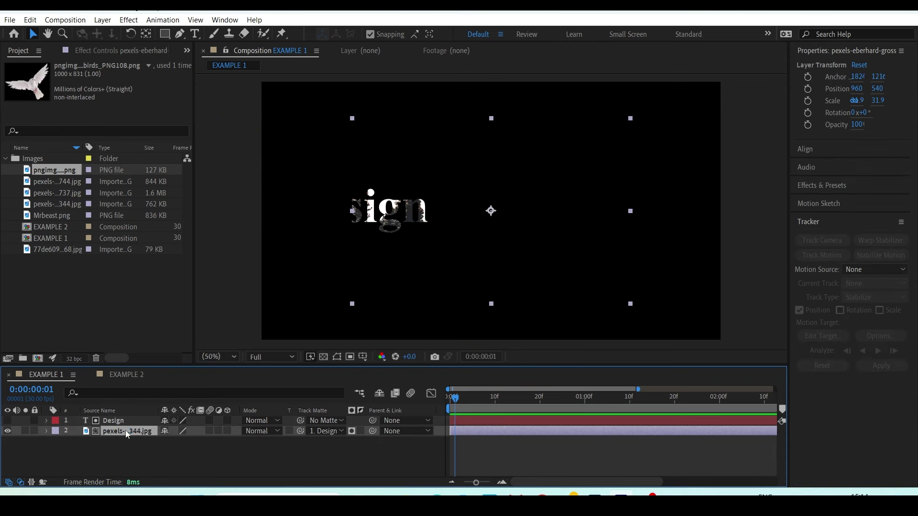
{"action": "key", "text": "s"}
{"action": "left_click_drag", "start_coordinate": [182, 444], "coordinate": [189, 435]}
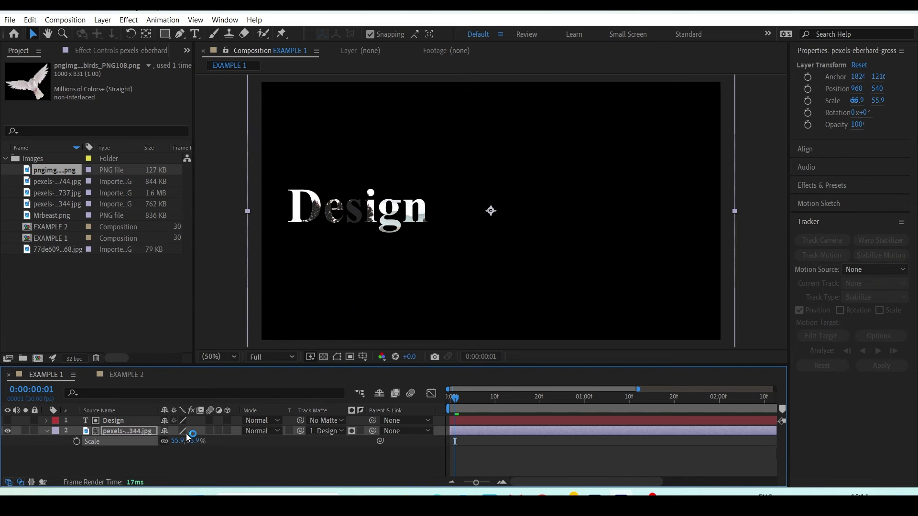
{"action": "key", "text": "space"}
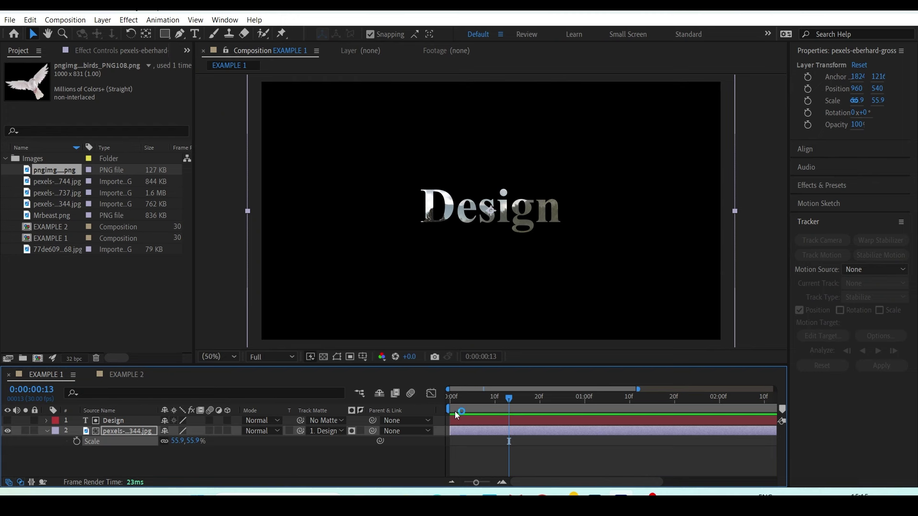
{"action": "left_click", "coordinate": [470, 425]}
{"action": "left_click", "coordinate": [126, 375]}
Step: Replace EXAMPLE 2's leftover bird layers with the Mrbeast.png person image
{"action": "key", "text": "Delete"}
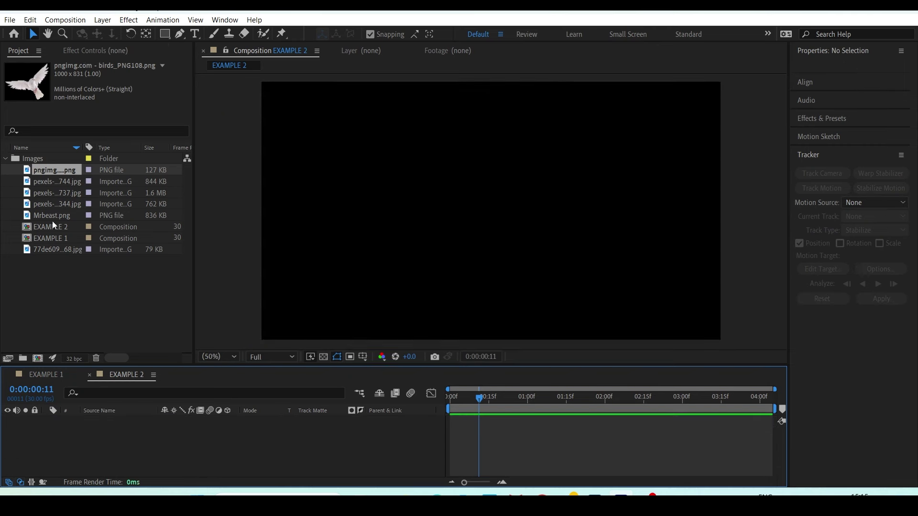
{"action": "left_click_drag", "start_coordinate": [51, 216], "coordinate": [83, 271]}
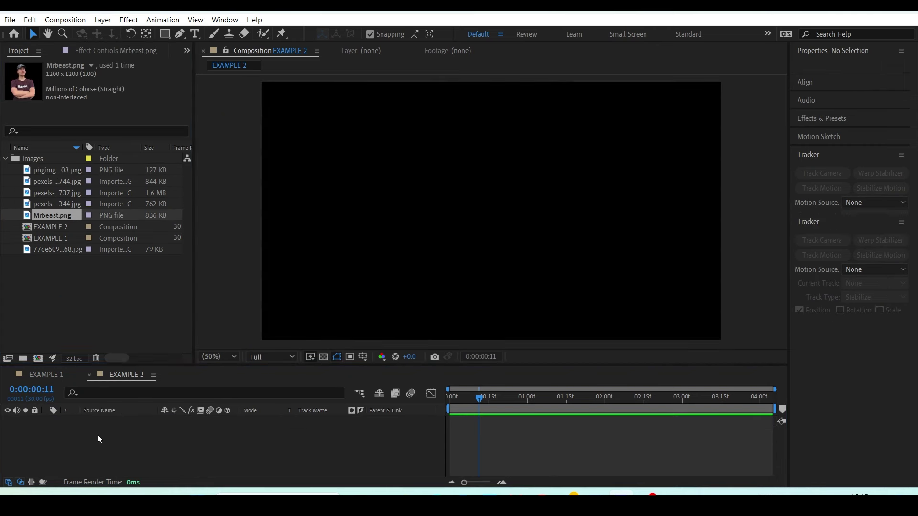
{"action": "left_click_drag", "start_coordinate": [96, 429], "coordinate": [97, 435]}
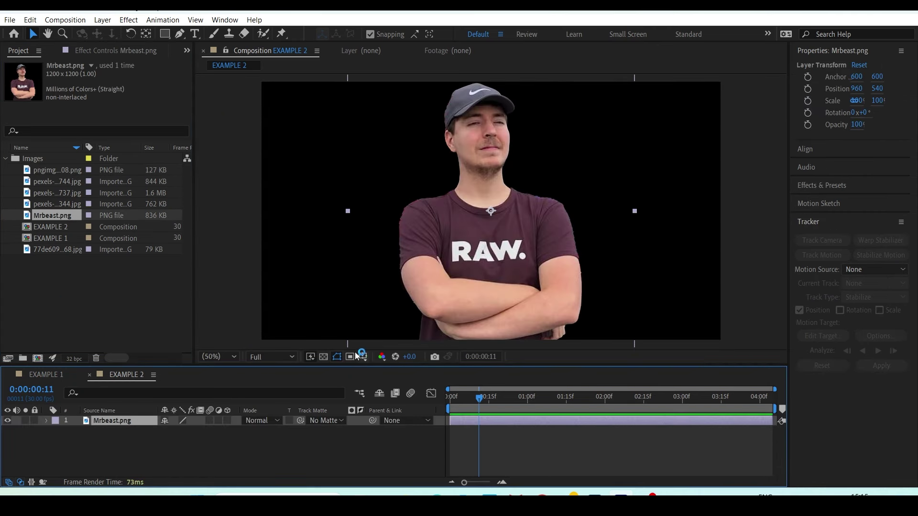
Step: Confirm the person image's transparent background using the transparency grid and Alpha channel view
{"action": "left_click", "coordinate": [324, 358]}
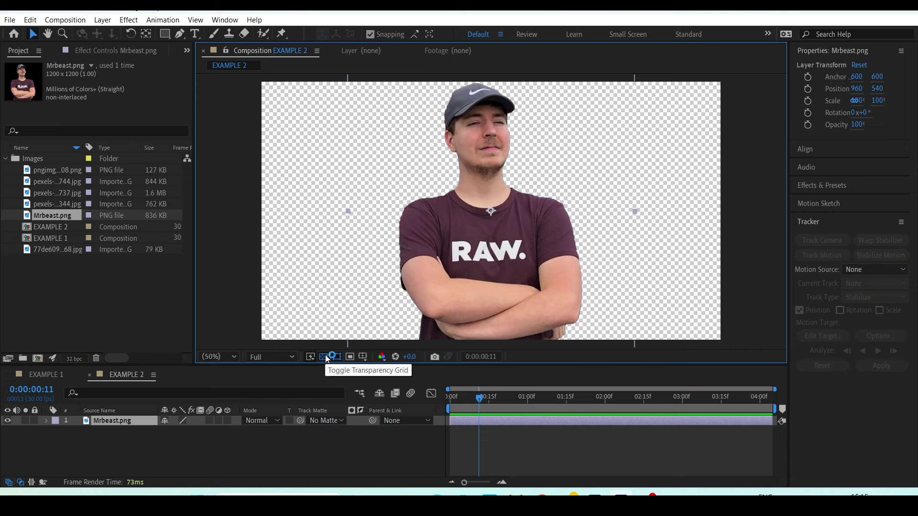
{"action": "left_click", "coordinate": [324, 357]}
{"action": "left_click", "coordinate": [380, 357]}
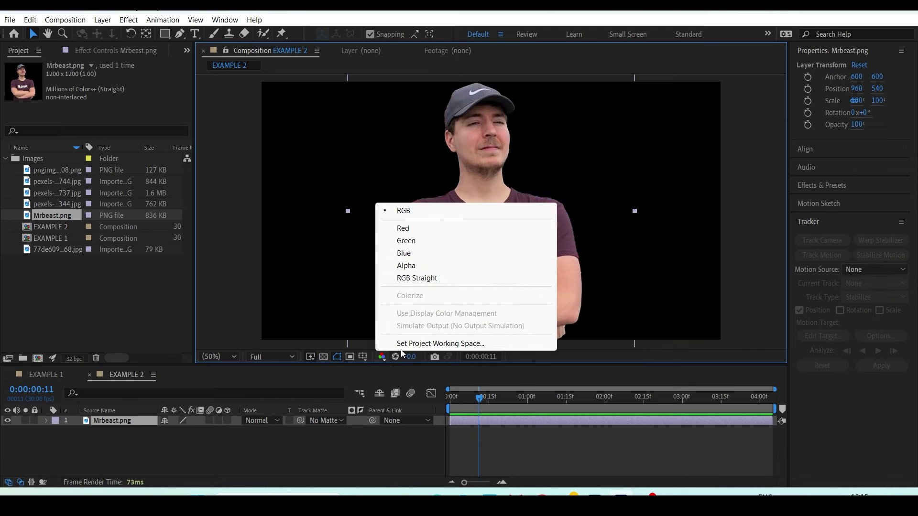
{"action": "left_click", "coordinate": [407, 264]}
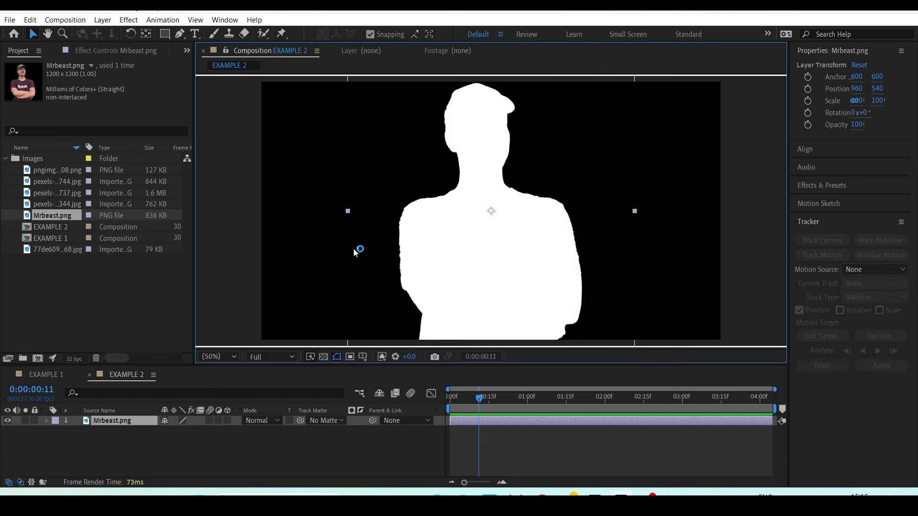
{"action": "left_click", "coordinate": [323, 357]}
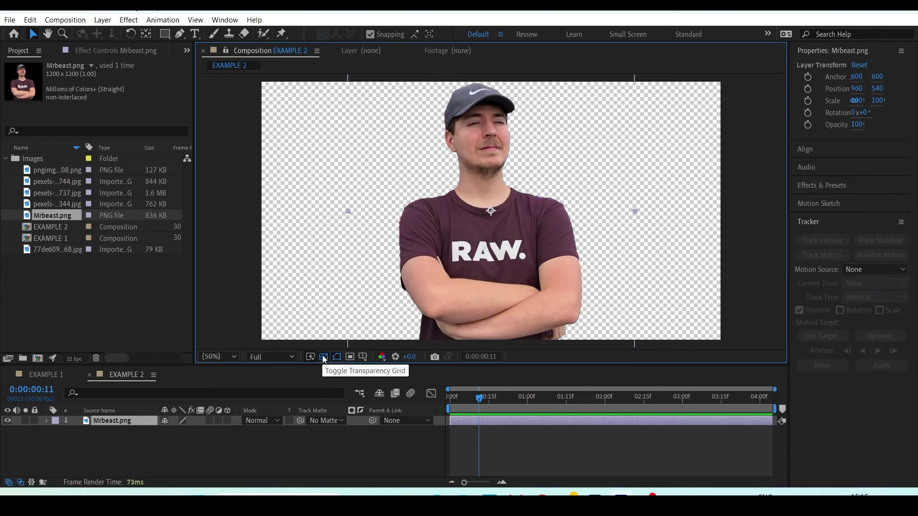
{"action": "left_click", "coordinate": [324, 358]}
{"action": "left_click", "coordinate": [383, 358]}
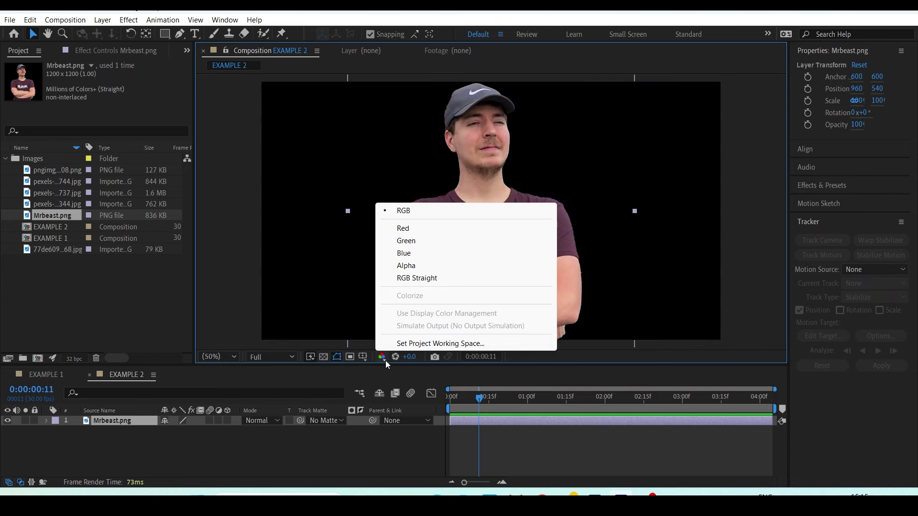
{"action": "left_click", "coordinate": [105, 421]}
{"action": "key", "text": "p"}
{"action": "key", "text": "shift+r"}
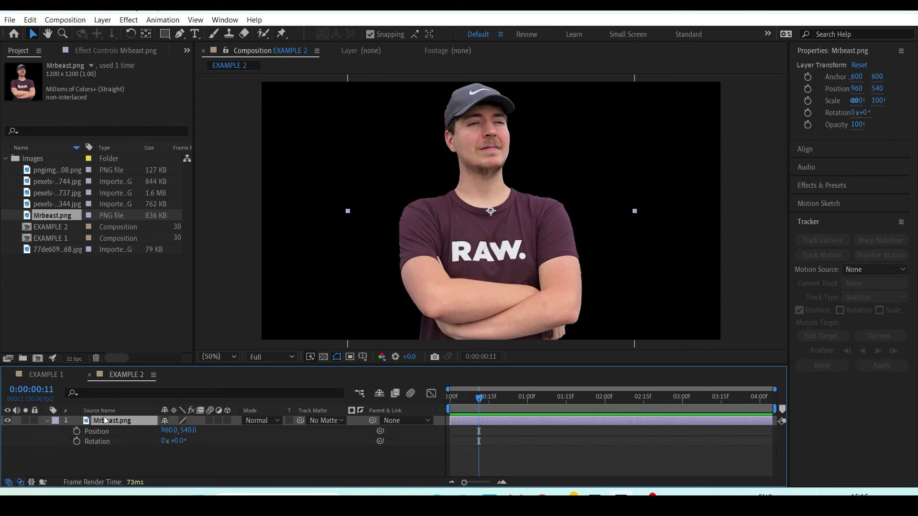
Step: Set Position and Rotation keyframes at one second and scale the person to 70%
{"action": "left_click_drag", "start_coordinate": [471, 400], "coordinate": [449, 400]}
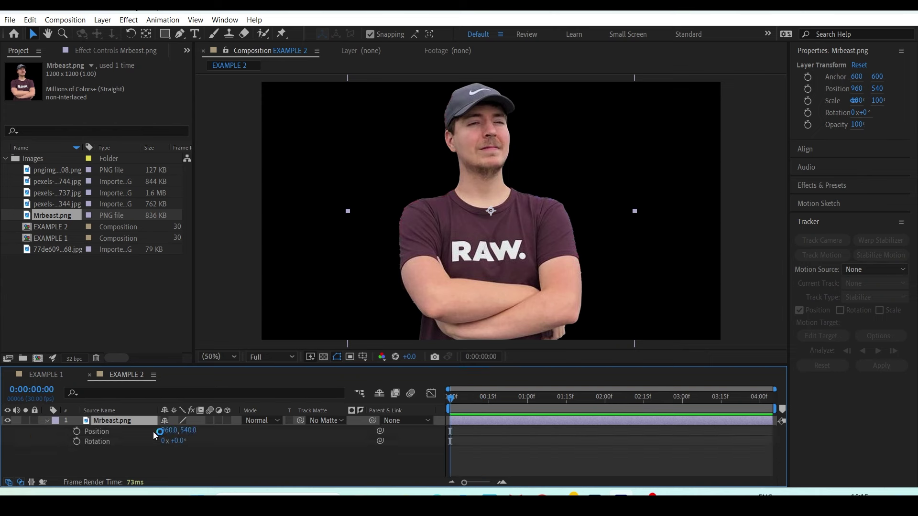
{"action": "left_click", "coordinate": [77, 440]}
{"action": "left_click", "coordinate": [77, 432]}
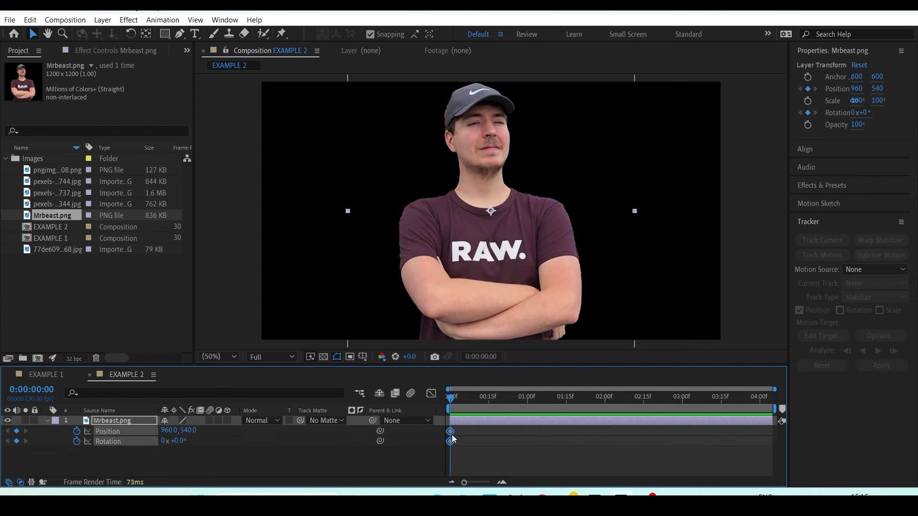
{"action": "left_click_drag", "start_coordinate": [452, 436], "coordinate": [524, 437]}
{"action": "key", "text": "shift+s"}
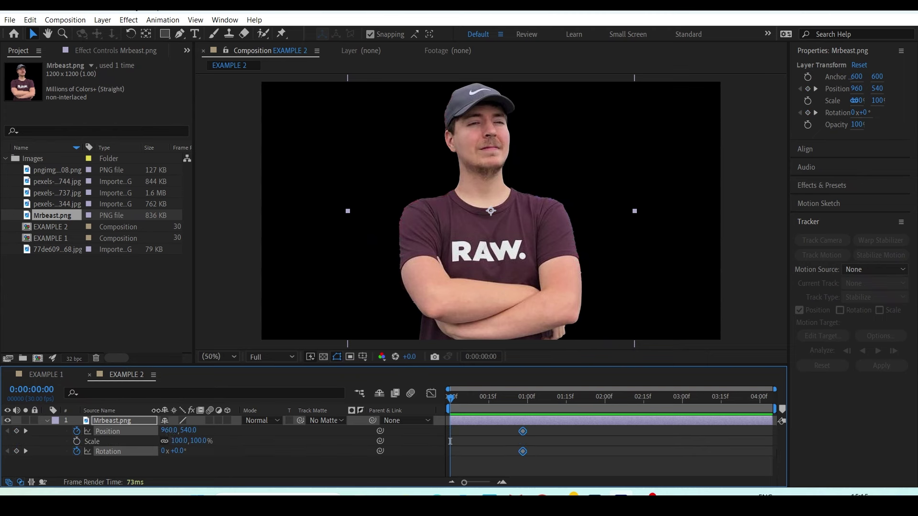
{"action": "left_click", "coordinate": [177, 441]}
{"action": "type", "text": "70"}
{"action": "key", "text": "Return"}
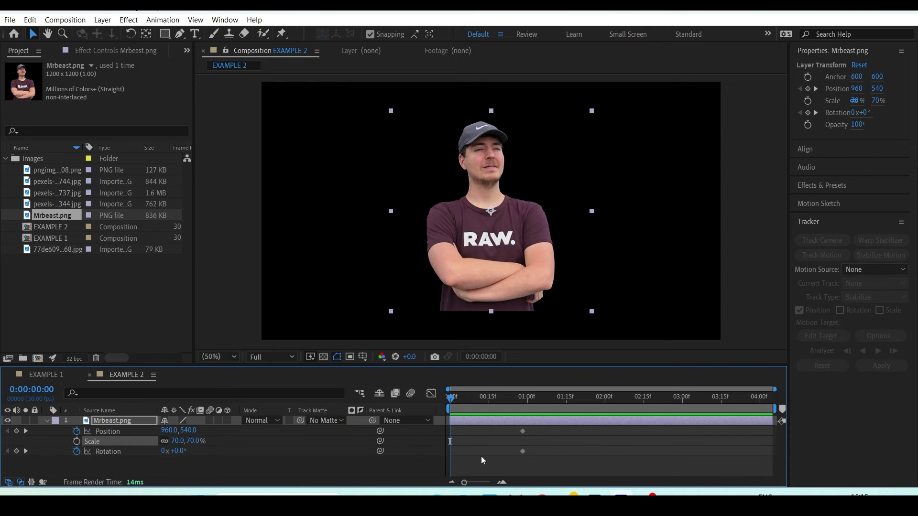
Step: Start the person below the frame at 960, 1636 rotated 20°, and preview the rise
{"action": "left_click", "coordinate": [481, 461]}
{"action": "key", "text": "h"}
{"action": "mouse_move", "coordinate": [526, 167]}
{"action": "left_mouse_down"}
{"action": "mouse_move", "coordinate": [497, 159]}
{"action": "mouse_move", "coordinate": [489, 300]}
{"action": "left_mouse_up"}
{"action": "key", "text": "v"}
{"action": "key", "text": "comma"}
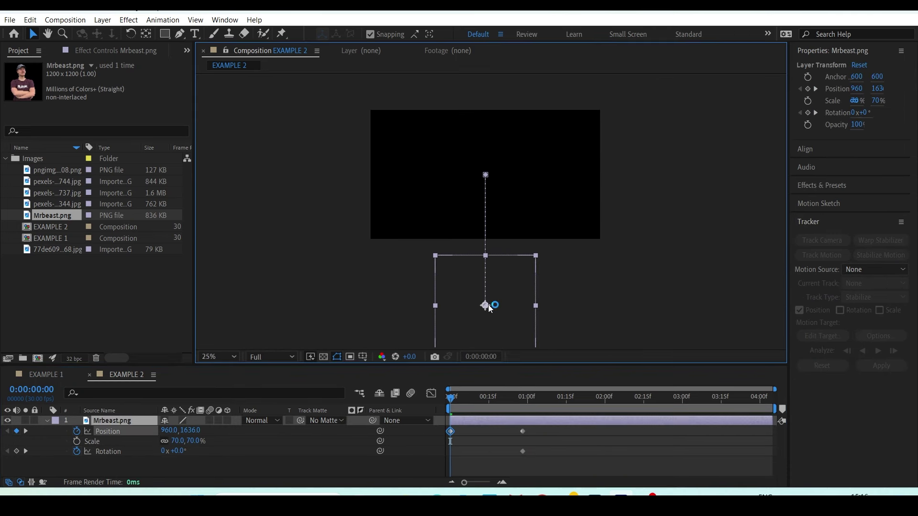
{"action": "left_click", "coordinate": [224, 358]}
{"action": "left_click", "coordinate": [241, 159]}
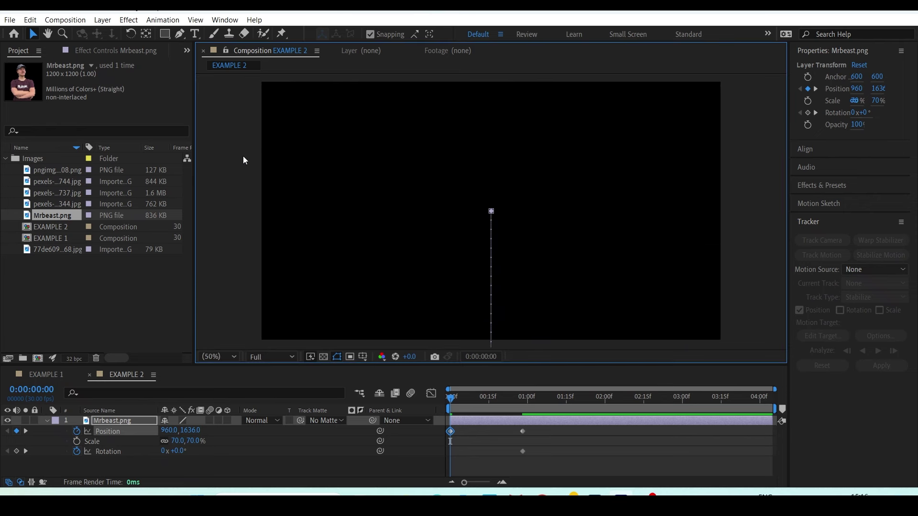
{"action": "left_click", "coordinate": [179, 451]}
{"action": "type", "text": "20"}
{"action": "key", "text": "Return"}
{"action": "key", "text": "space"}
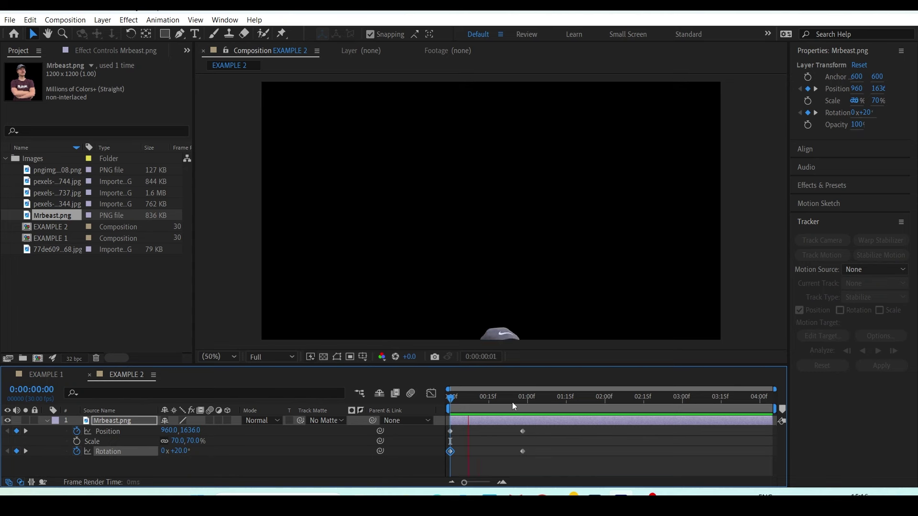
Step: Move the end keyframes earlier and apply Easy Ease to all Position and Rotation keyframes
{"action": "left_click_drag", "start_coordinate": [523, 452], "coordinate": [509, 452]}
{"action": "left_click", "coordinate": [461, 431]}
{"action": "left_click_drag", "start_coordinate": [460, 432], "coordinate": [446, 428]}
{"action": "right_click", "coordinate": [109, 437]}
{"action": "mouse_move", "coordinate": [172, 413]}
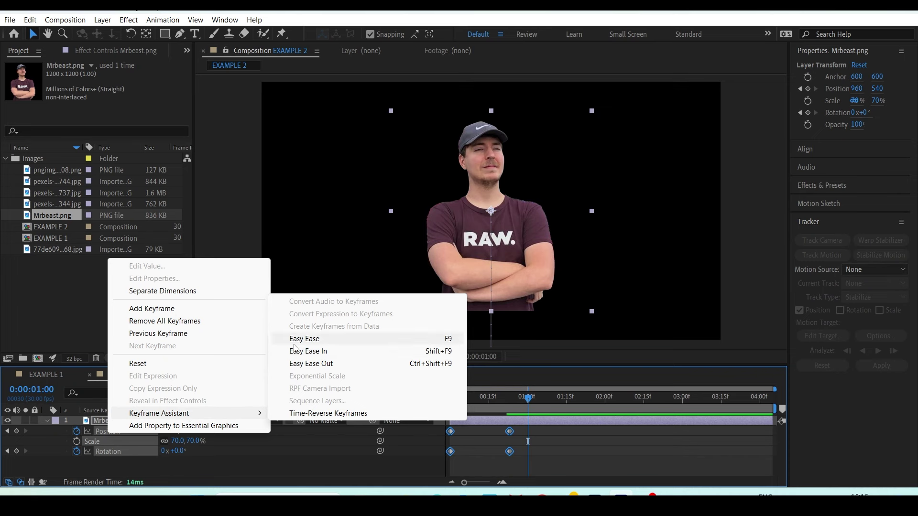
{"action": "left_click", "coordinate": [297, 340]}
Step: Steepen the Position speed curve so the rise starts fast and settles slowly
{"action": "left_click", "coordinate": [430, 393]}
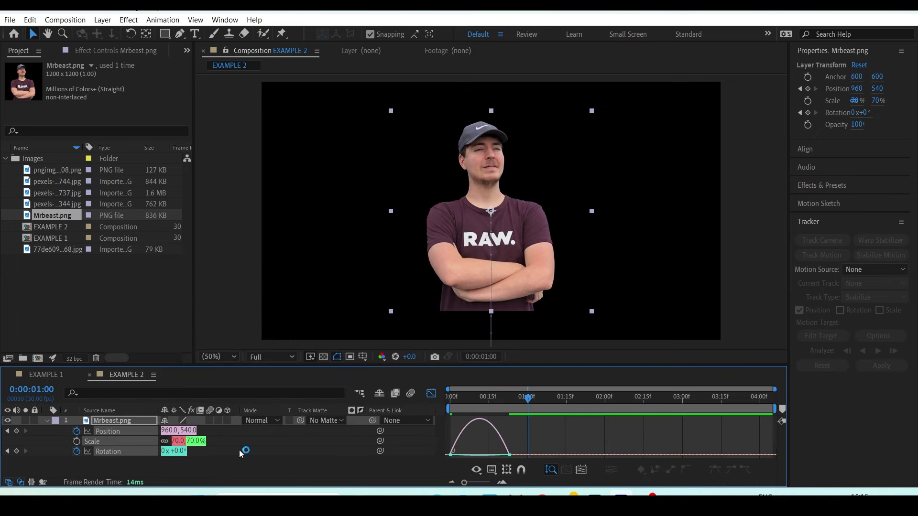
{"action": "left_click", "coordinate": [156, 458]}
{"action": "left_click", "coordinate": [110, 431]}
{"action": "mouse_move", "coordinate": [551, 451]}
{"action": "left_mouse_down"}
{"action": "mouse_move", "coordinate": [445, 466]}
{"action": "mouse_move", "coordinate": [476, 420]}
{"action": "left_mouse_up"}
{"action": "key", "text": "space"}
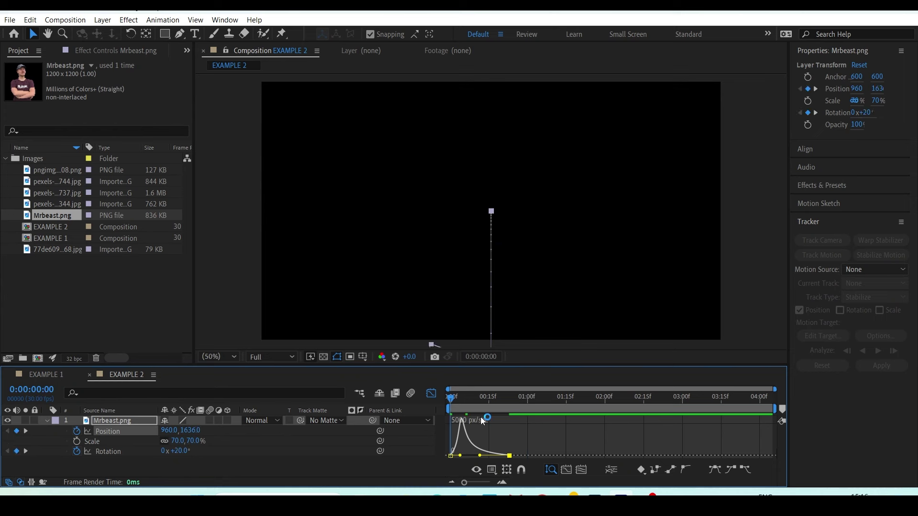
{"action": "left_click", "coordinate": [469, 454]}
{"action": "left_click_drag", "start_coordinate": [461, 456], "coordinate": [452, 456]}
{"action": "key", "text": "space"}
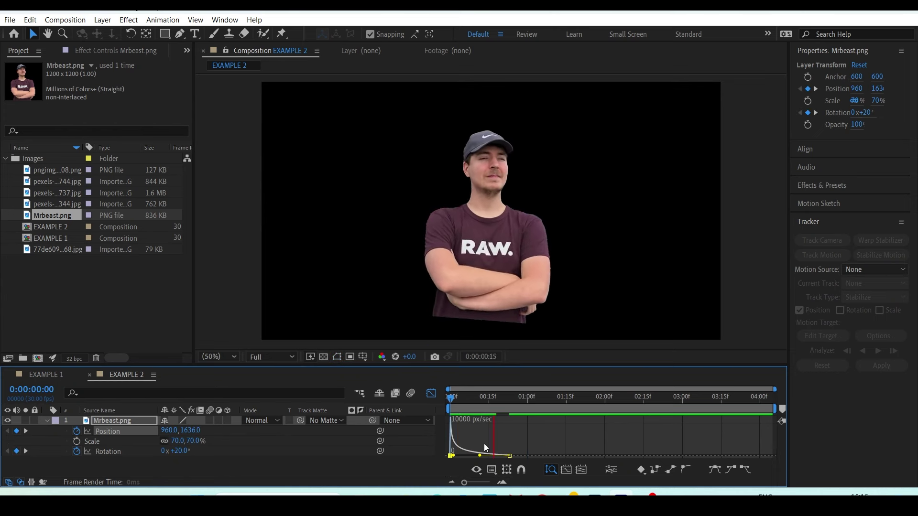
Step: Replay the eased rising animation in the normal keyframe view
{"action": "left_click", "coordinate": [432, 396]}
{"action": "key", "text": "space"}
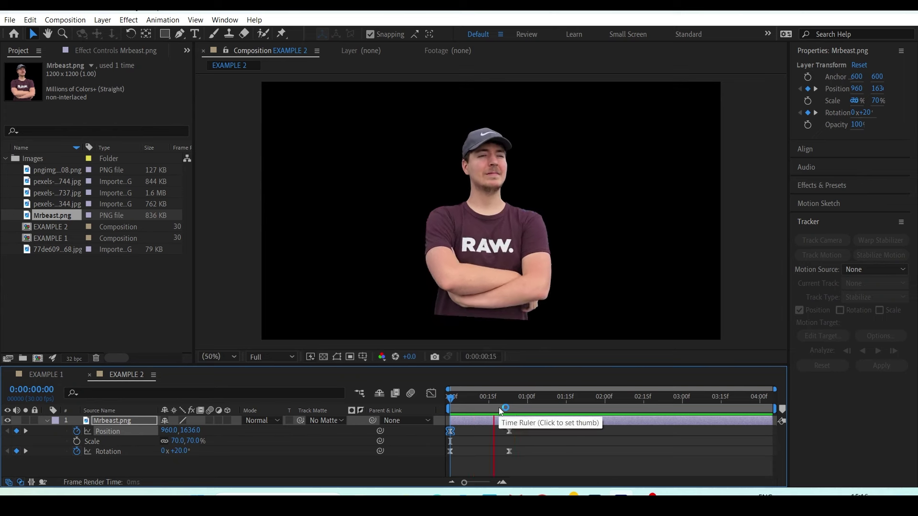
{"action": "key", "text": "space"}
{"action": "left_click", "coordinate": [355, 464]}
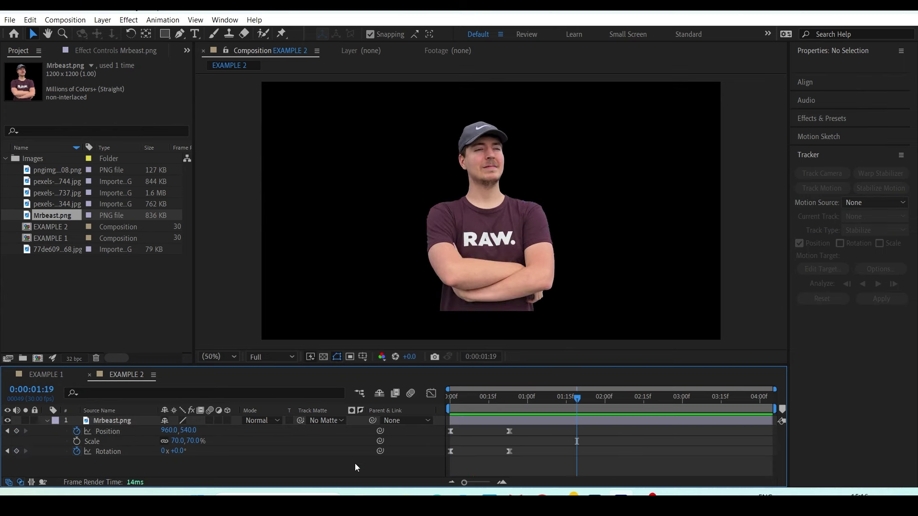
{"action": "left_click_drag", "start_coordinate": [165, 33], "coordinate": [205, 59]}
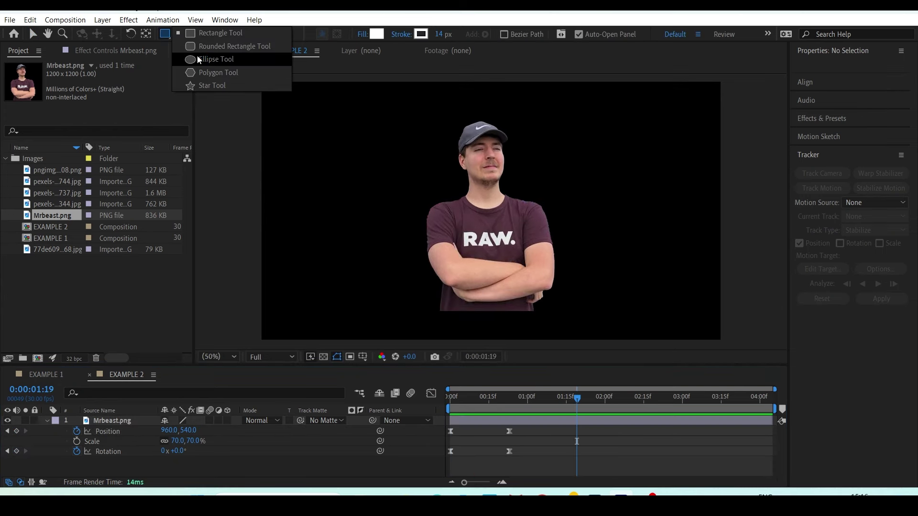
Step: Draw a white circle over the person's face and enlarge the timeline to show both layers
{"action": "mouse_move", "coordinate": [487, 175]}
{"action": "left_mouse_down"}
{"action": "mouse_move", "coordinate": [547, 238]}
{"action": "mouse_move", "coordinate": [545, 254]}
{"action": "left_mouse_up"}
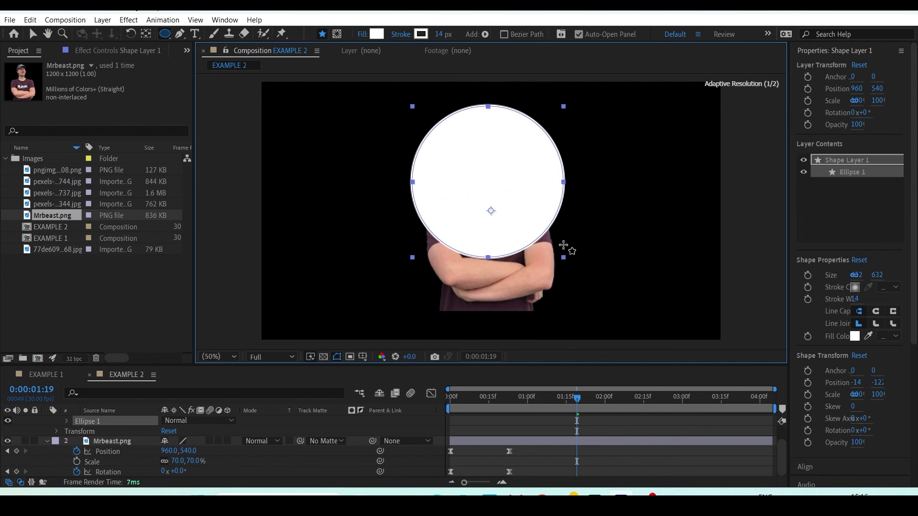
{"action": "key", "text": "v"}
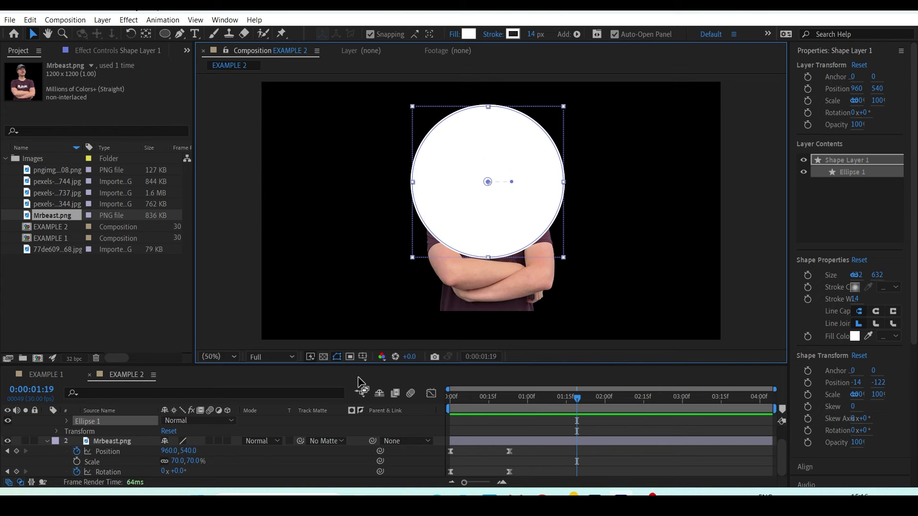
{"action": "left_click_drag", "start_coordinate": [358, 366], "coordinate": [359, 338]}
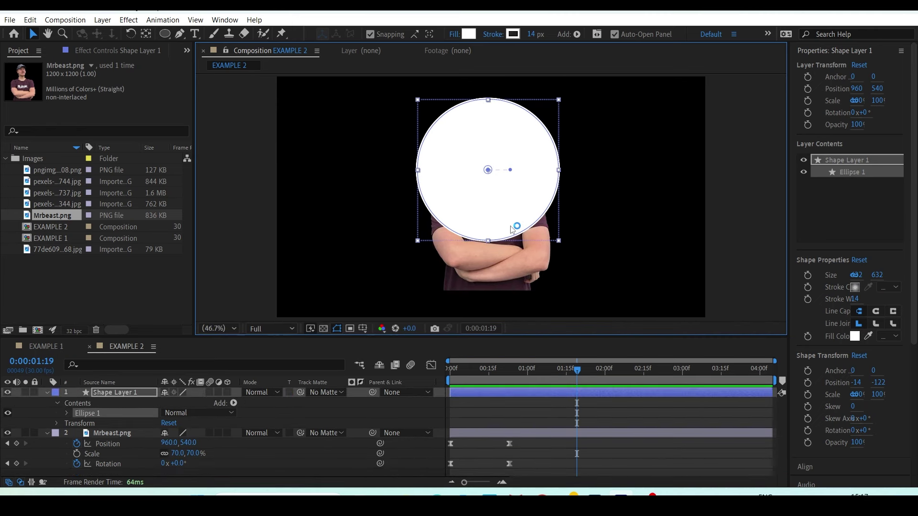
{"action": "left_click", "coordinate": [124, 433]}
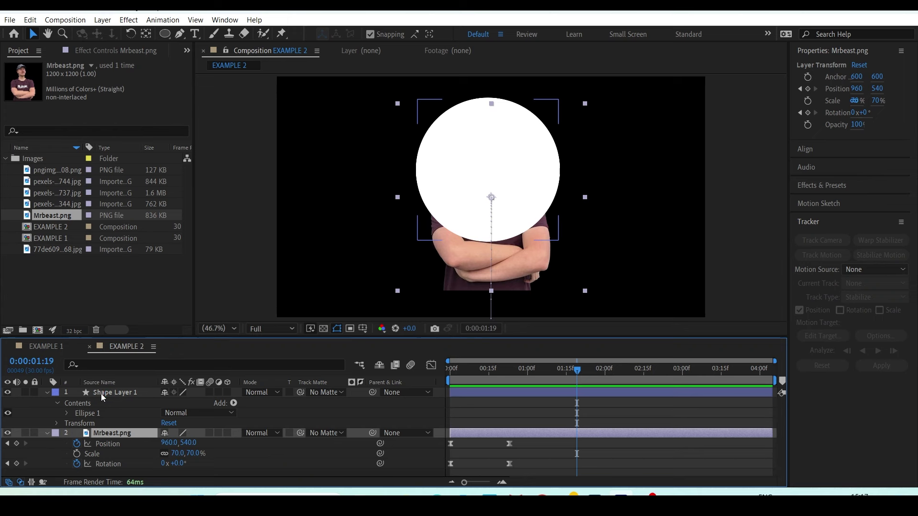
Step: Set Mrbeast.png's track matte to Shape Layer 1 and scrub the rise inside the circle
{"action": "left_click", "coordinate": [328, 433]}
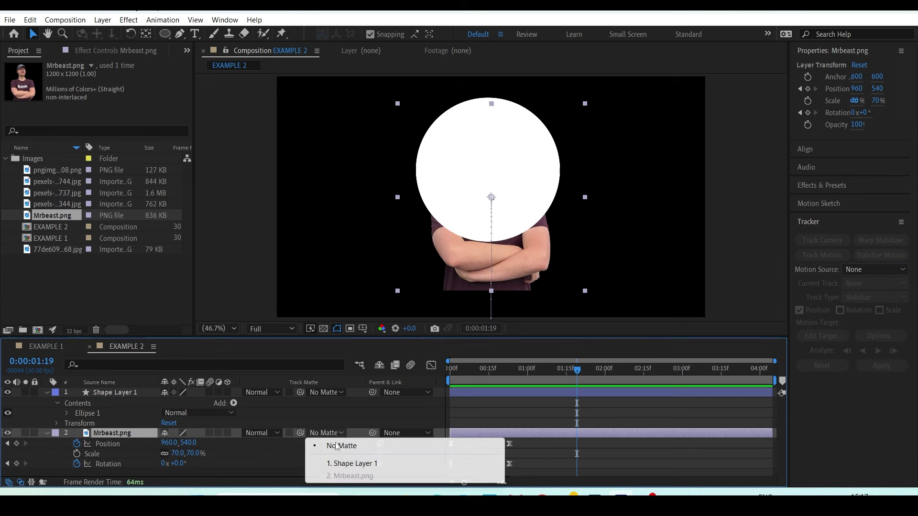
{"action": "left_click", "coordinate": [353, 464]}
{"action": "key", "text": "Home"}
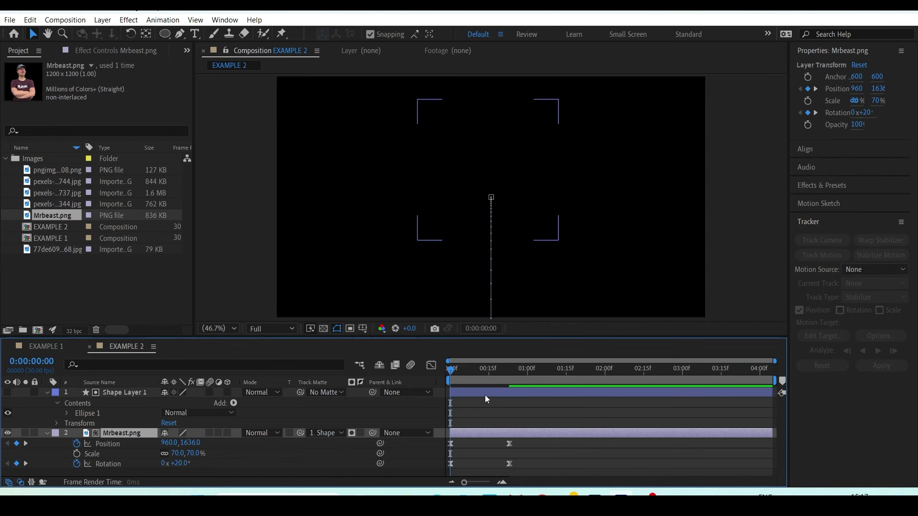
{"action": "mouse_move", "coordinate": [508, 367]}
{"action": "left_mouse_down"}
{"action": "mouse_move", "coordinate": [472, 372]}
{"action": "mouse_move", "coordinate": [528, 373]}
{"action": "left_mouse_up"}
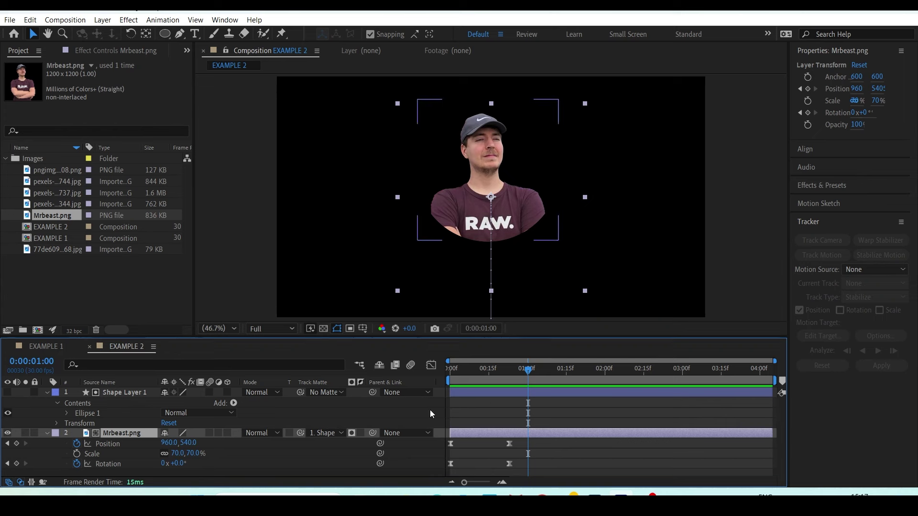
Step: Compare the Luma and Alpha matte modes, leaving the matte on Alpha
{"action": "left_click", "coordinate": [329, 434]}
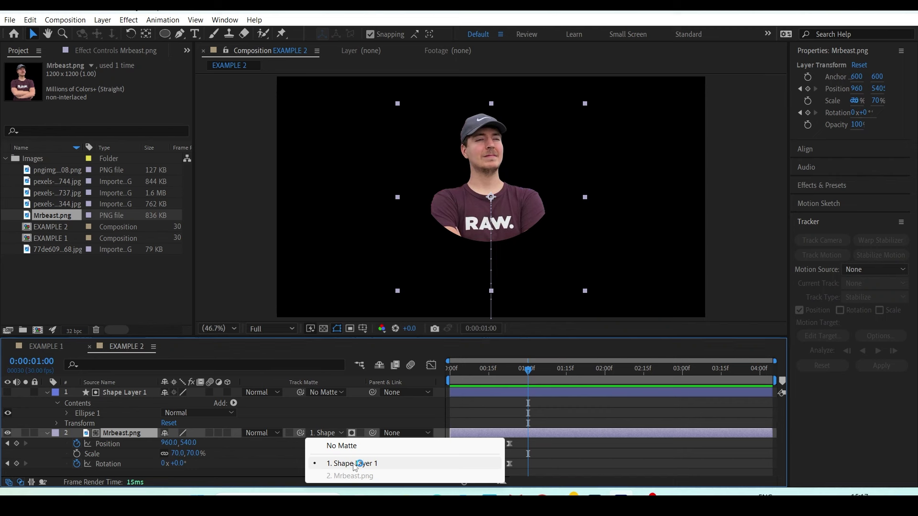
{"action": "left_click", "coordinate": [354, 465]}
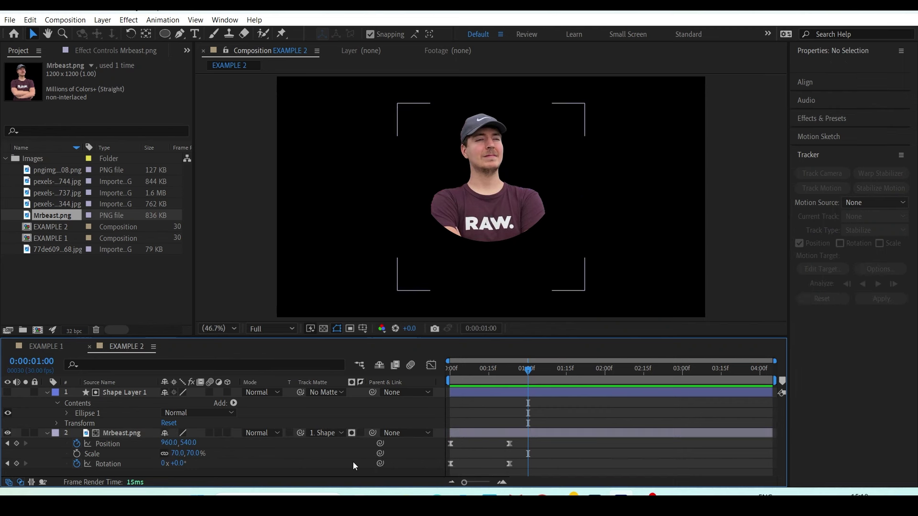
{"action": "left_click", "coordinate": [352, 433]}
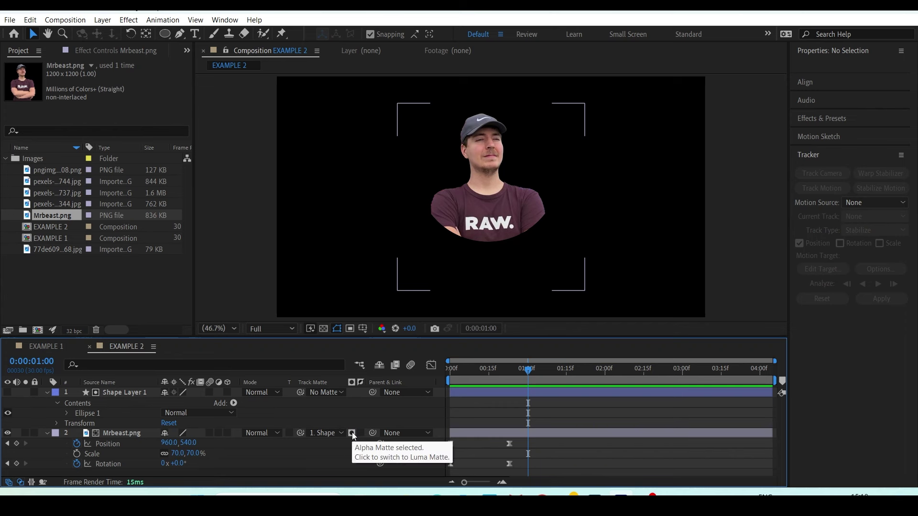
{"action": "left_click", "coordinate": [353, 434]}
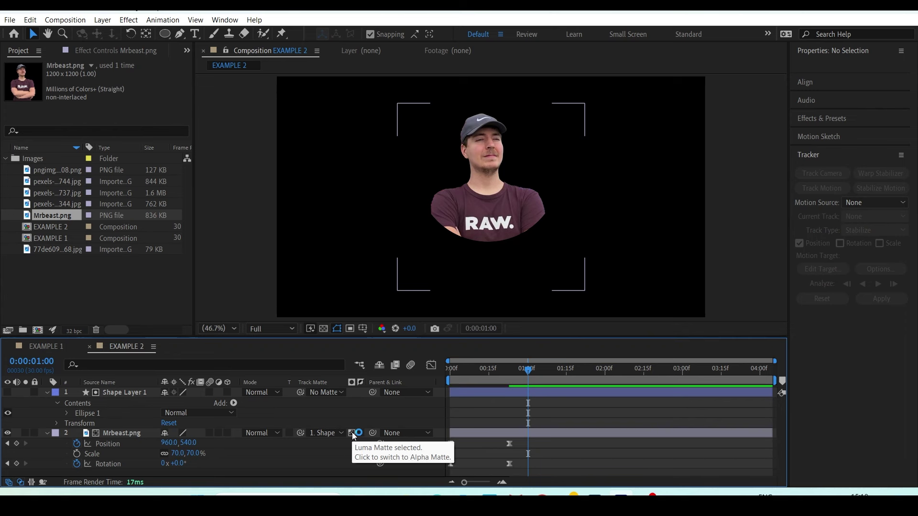
{"action": "left_click", "coordinate": [352, 433]}
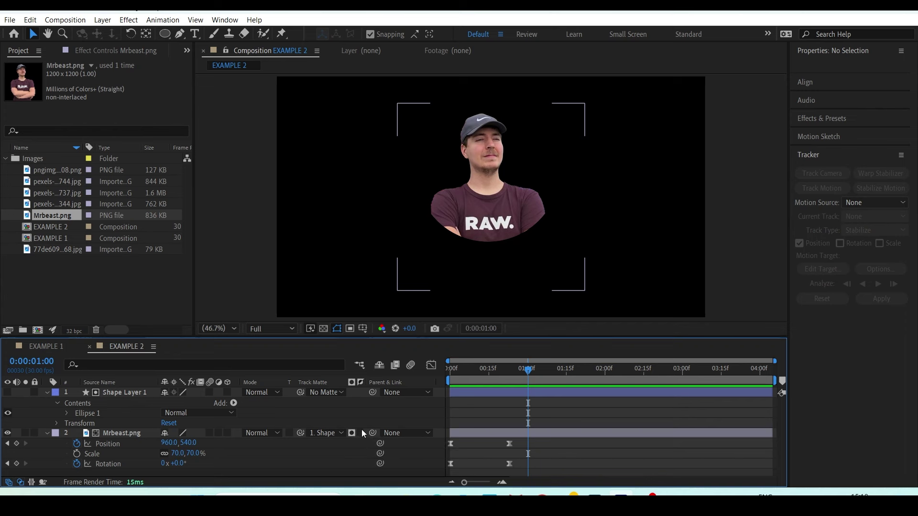
Step: Test an inverted circle matte across the animation, then turn inversion back off
{"action": "left_click", "coordinate": [361, 434]}
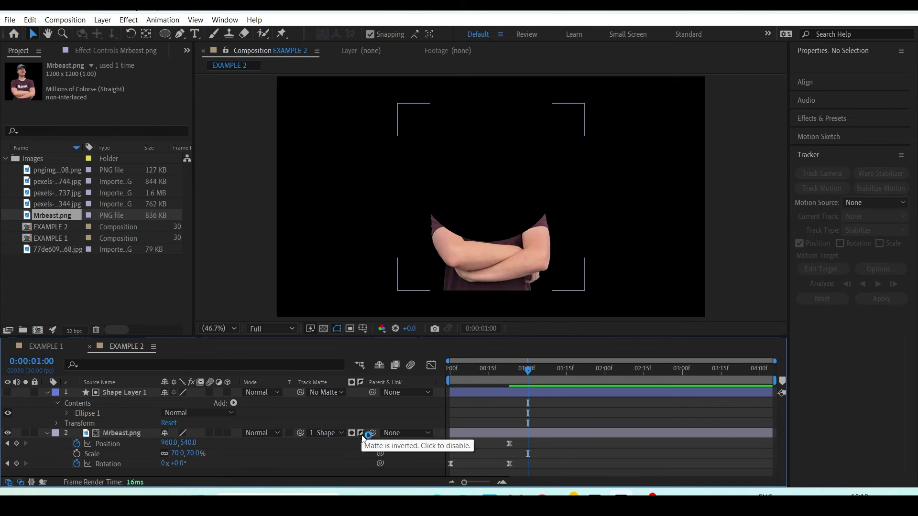
{"action": "left_click_drag", "start_coordinate": [474, 376], "coordinate": [484, 372]}
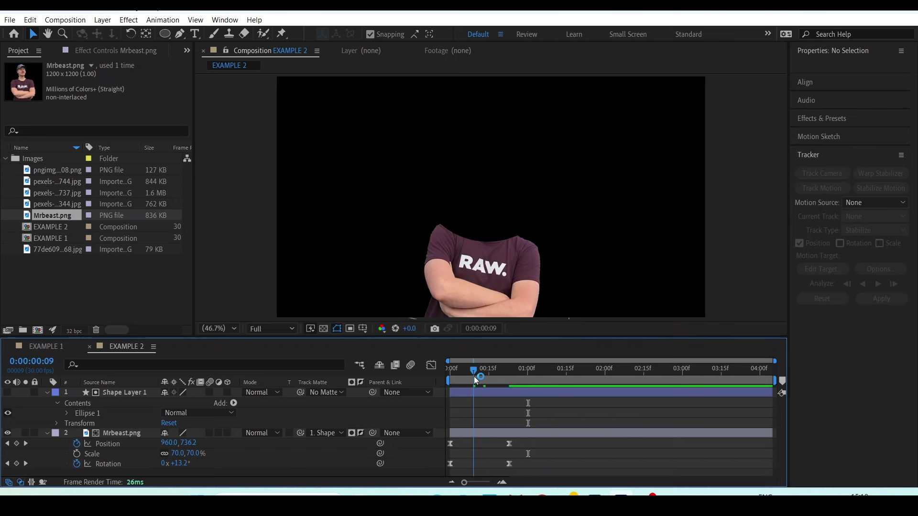
{"action": "left_click", "coordinate": [324, 329]}
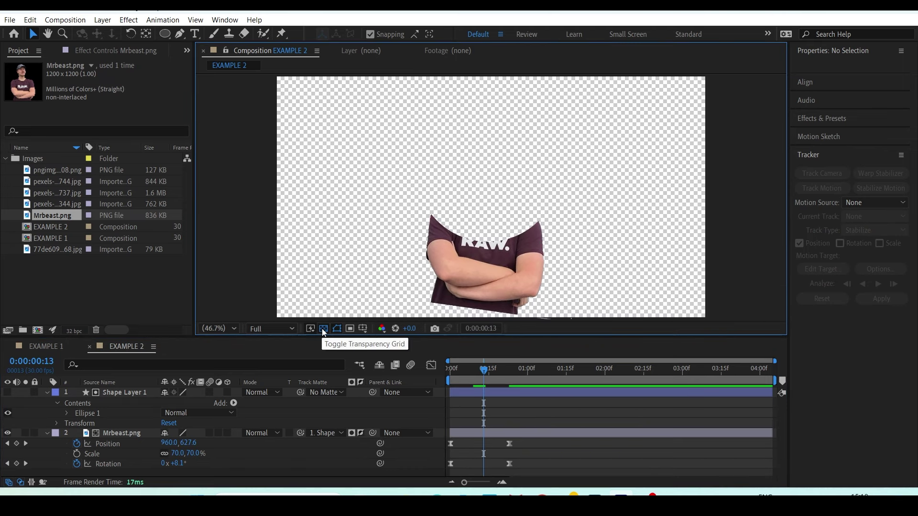
{"action": "left_click", "coordinate": [323, 329]}
{"action": "mouse_move", "coordinate": [494, 373]}
{"action": "left_mouse_down"}
{"action": "mouse_move", "coordinate": [455, 378]}
{"action": "mouse_move", "coordinate": [491, 376]}
{"action": "left_mouse_up"}
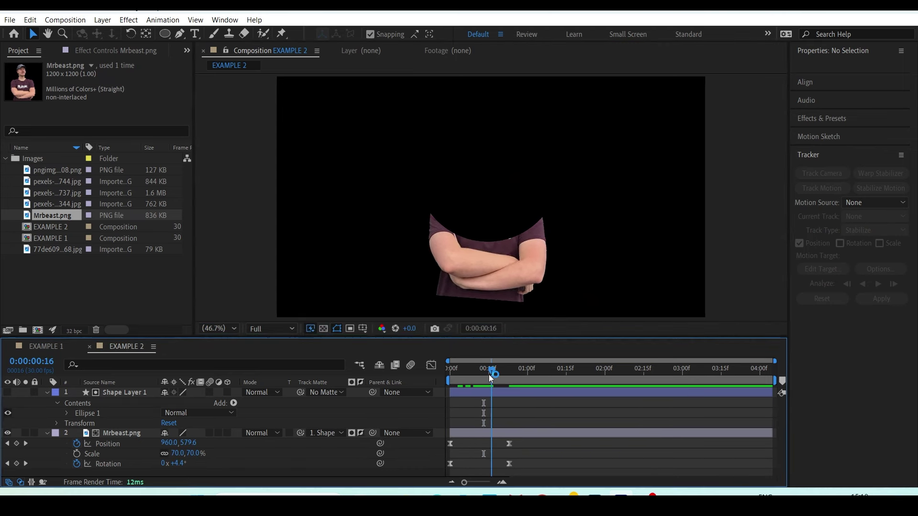
{"action": "key", "text": "KP_1"}
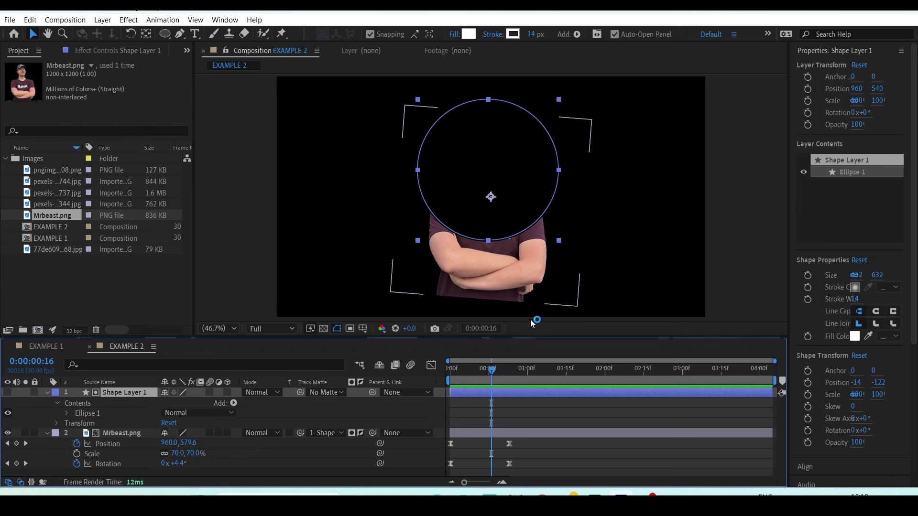
{"action": "left_click", "coordinate": [361, 435]}
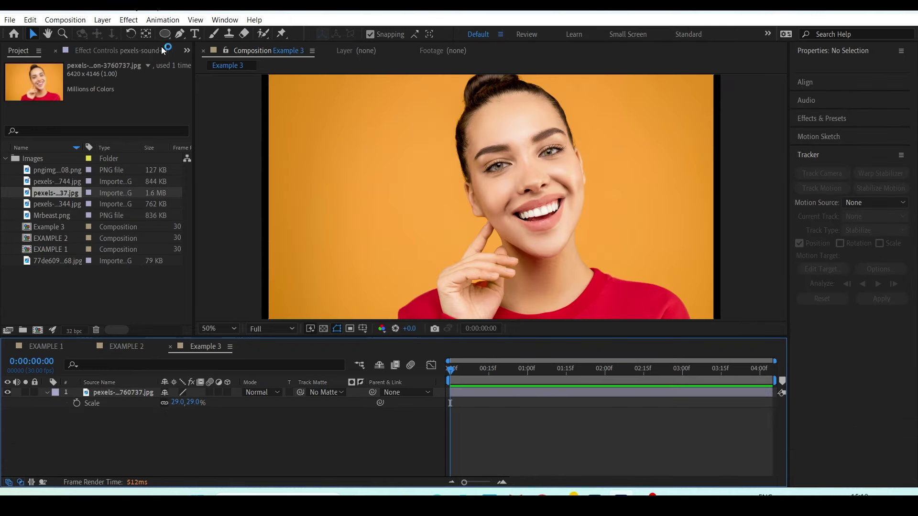
Step: Draw a small white circle on the woman's cheek and keyframe its Scale at 0%
{"action": "left_click_drag", "start_coordinate": [177, 46], "coordinate": [201, 43]}
{"action": "left_click", "coordinate": [201, 62]}
{"action": "mouse_move", "coordinate": [477, 169]}
{"action": "left_mouse_down"}
{"action": "mouse_move", "coordinate": [524, 215]}
{"action": "mouse_move", "coordinate": [518, 225]}
{"action": "left_mouse_up"}
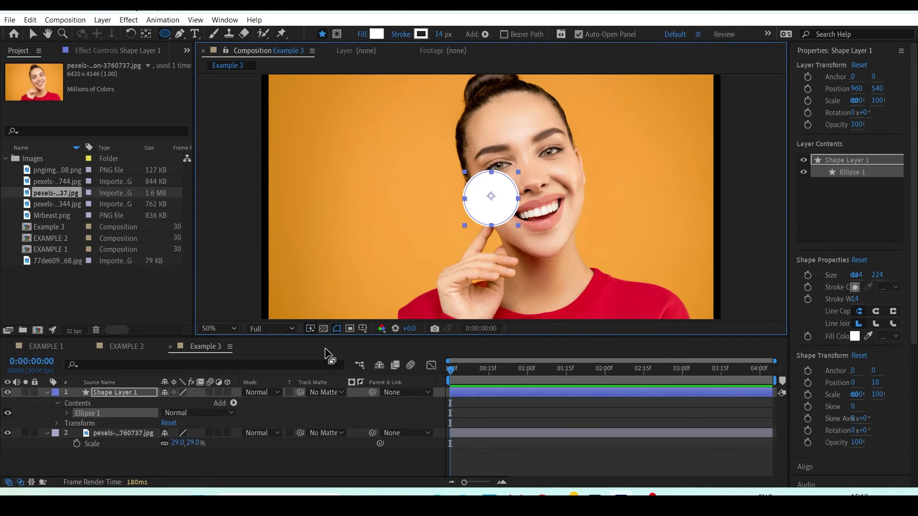
{"action": "key", "text": "s"}
{"action": "left_click", "coordinate": [77, 403]}
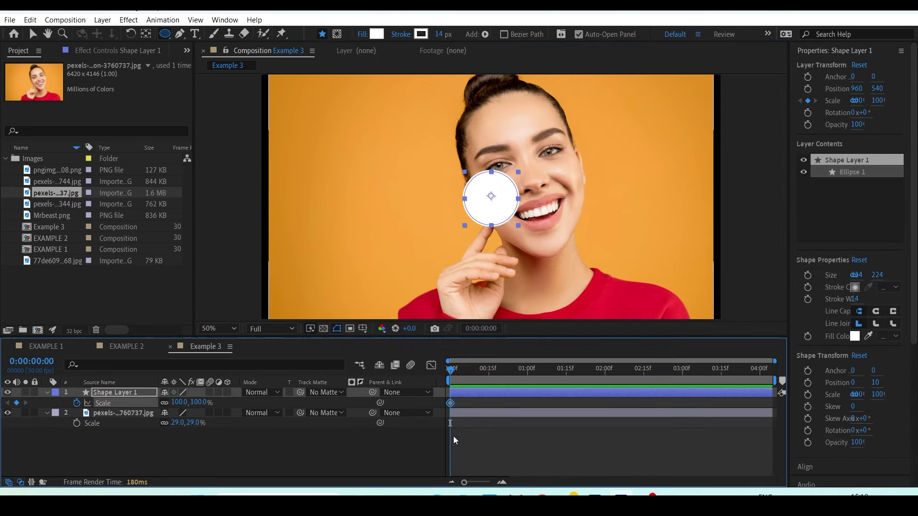
{"action": "left_click_drag", "start_coordinate": [452, 403], "coordinate": [511, 403]}
{"action": "left_click", "coordinate": [183, 402]}
{"action": "type", "text": "0"}
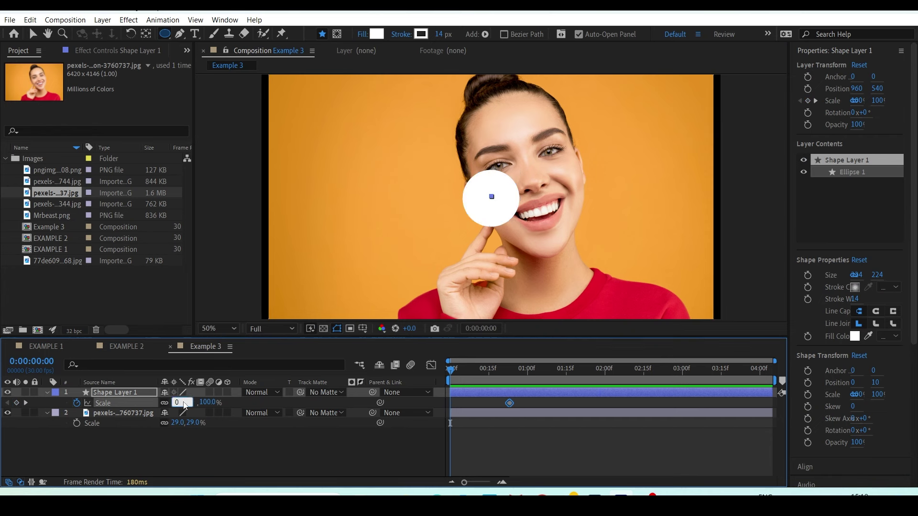
{"action": "key", "text": "Return"}
Step: At frame 23, scale the circle up to 1052% to fill the frame and preview
{"action": "left_click", "coordinate": [513, 372]}
{"action": "left_click_drag", "start_coordinate": [513, 377], "coordinate": [509, 378]}
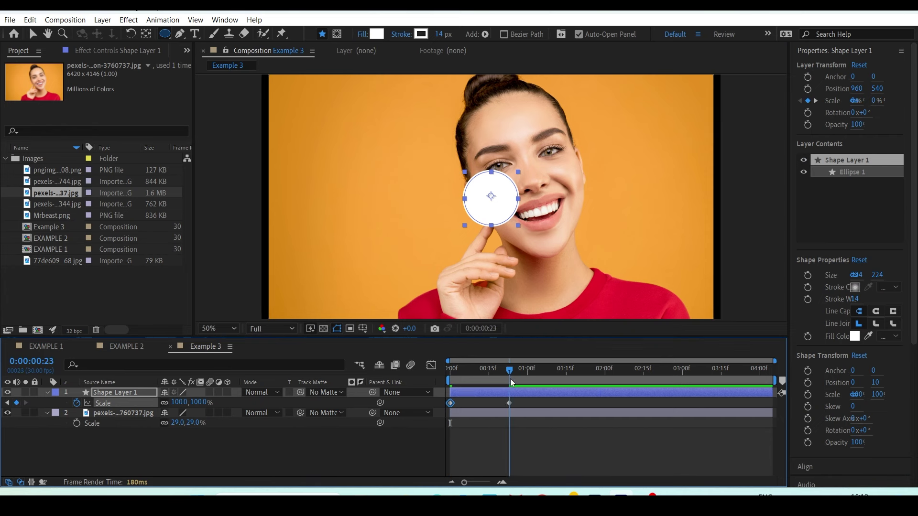
{"action": "left_click", "coordinate": [248, 450]}
{"action": "left_click_drag", "start_coordinate": [191, 407], "coordinate": [681, 229]}
{"action": "key", "text": "Home"}
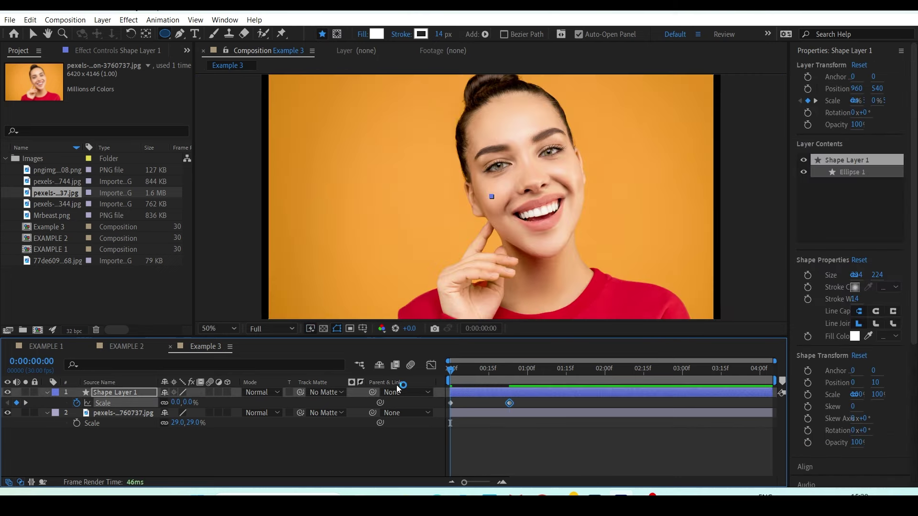
{"action": "key", "text": "space"}
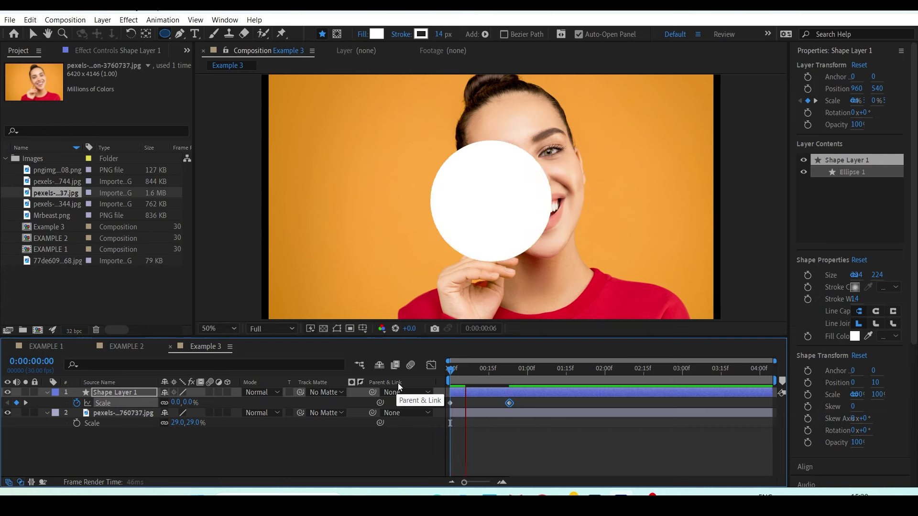
{"action": "left_click", "coordinate": [382, 421]}
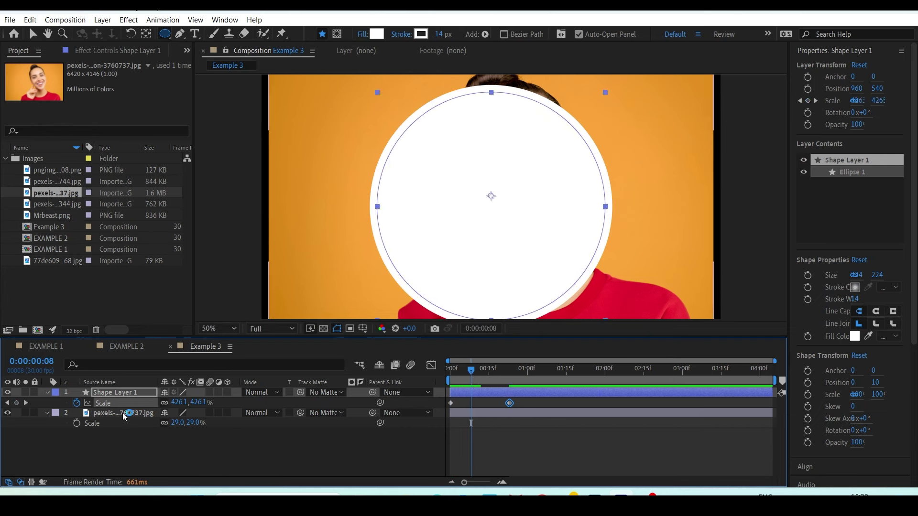
{"action": "left_click", "coordinate": [47, 414]}
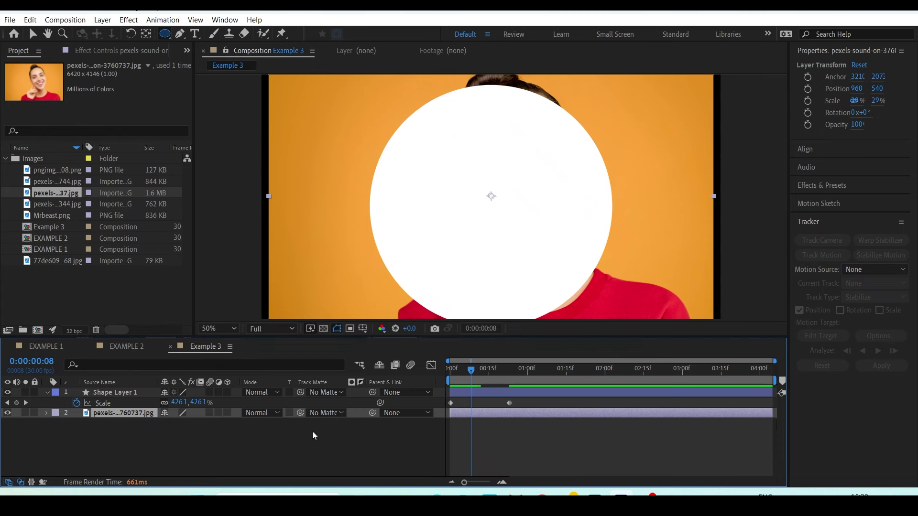
Step: Use Shape Layer 1 as the photo's track matte and preview the circular reveal
{"action": "left_click", "coordinate": [320, 415]}
{"action": "left_click", "coordinate": [350, 439]}
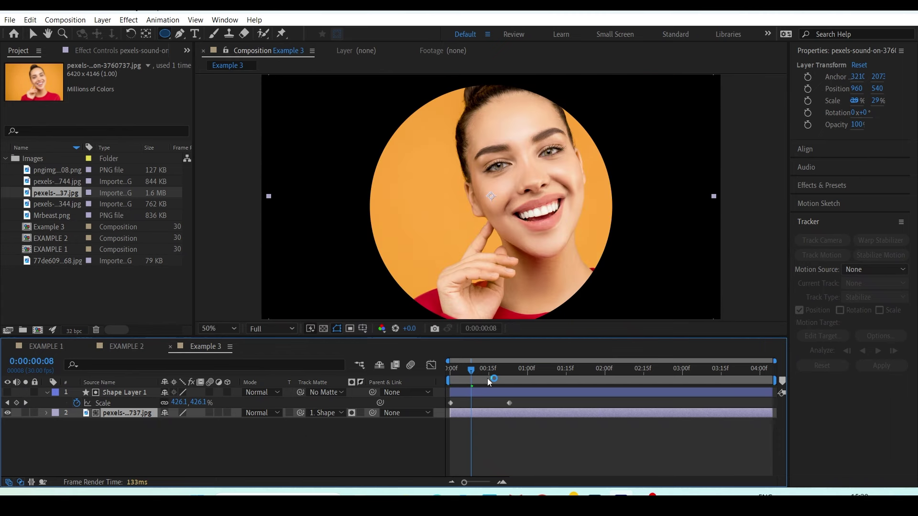
{"action": "left_click_drag", "start_coordinate": [489, 381], "coordinate": [451, 381]}
{"action": "key", "text": "space"}
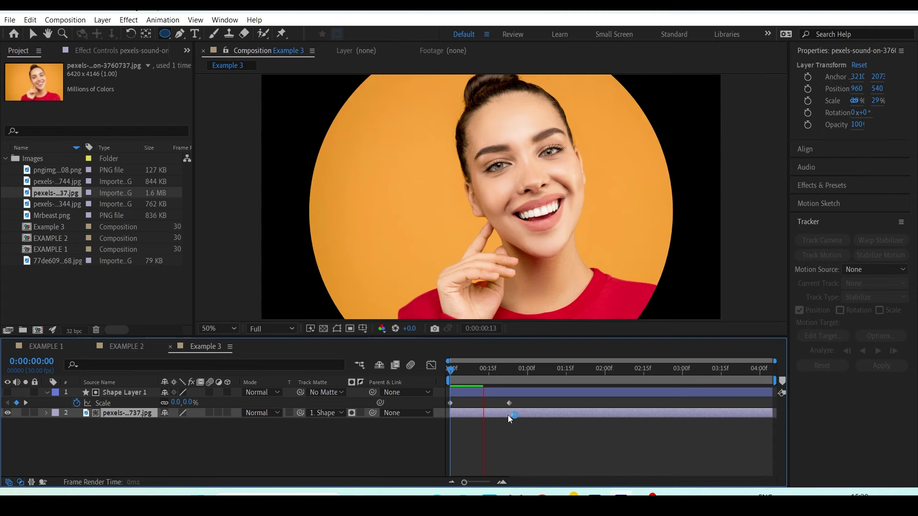
{"action": "left_click", "coordinate": [118, 411]}
Step: Change the photo layer's Scale to 32%
{"action": "key", "text": "s"}
{"action": "left_click", "coordinate": [178, 423]}
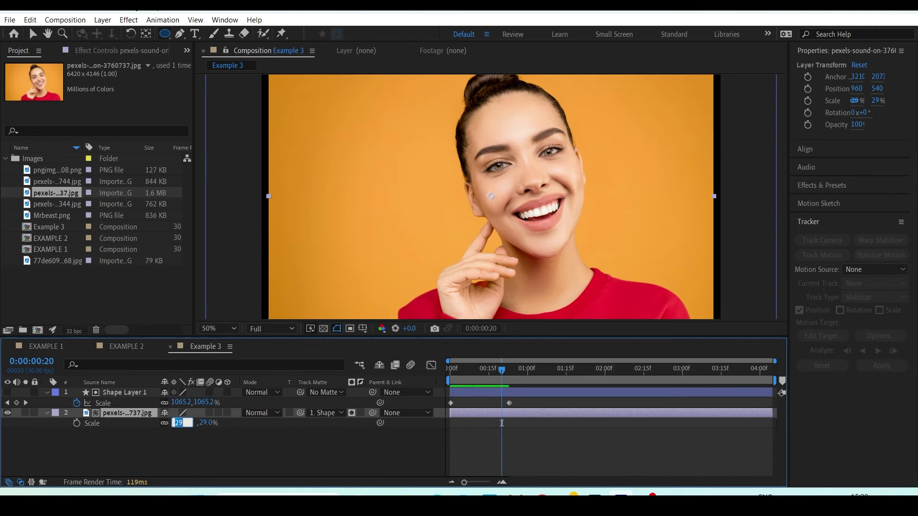
{"action": "type", "text": "32"}
{"action": "key", "text": "Return"}
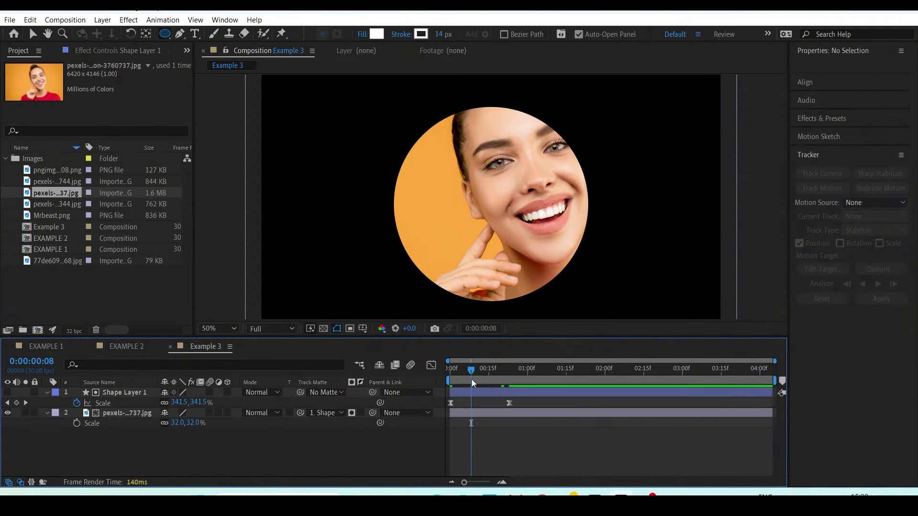
{"action": "left_click", "coordinate": [471, 380]}
{"action": "left_click", "coordinate": [66, 348]}
Step: In EXAMPLE 2, create a text layer reading 'Motion' below the face
{"action": "left_click", "coordinate": [127, 346]}
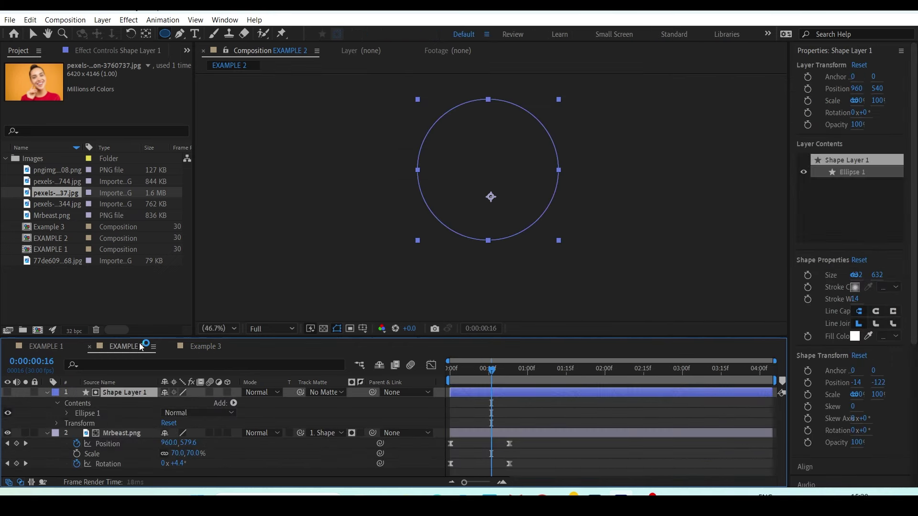
{"action": "left_click", "coordinate": [47, 392]}
{"action": "left_click", "coordinate": [59, 415]}
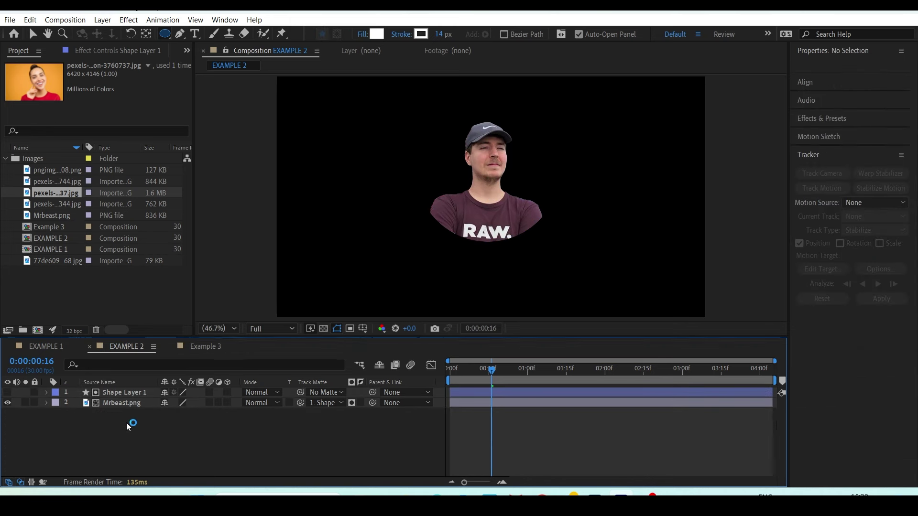
{"action": "left_click", "coordinate": [196, 36]}
{"action": "left_click", "coordinate": [458, 287]}
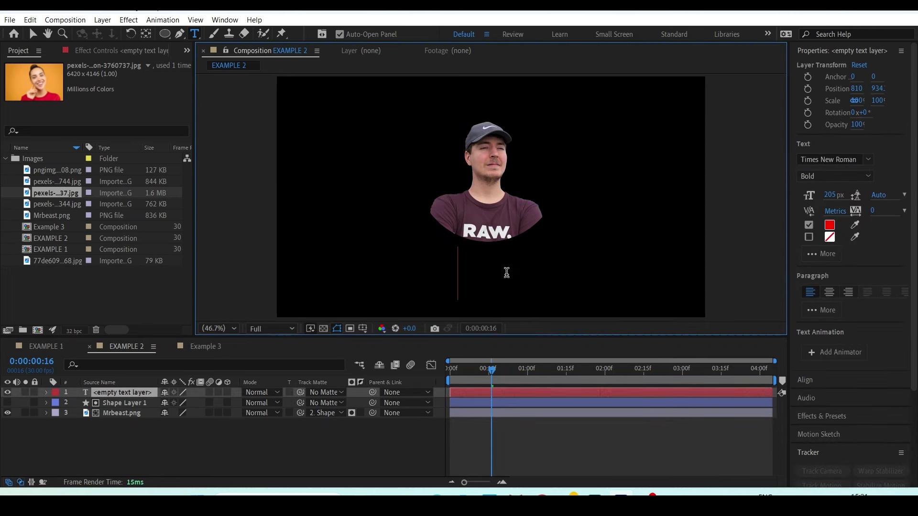
{"action": "type", "text": "Motion"}
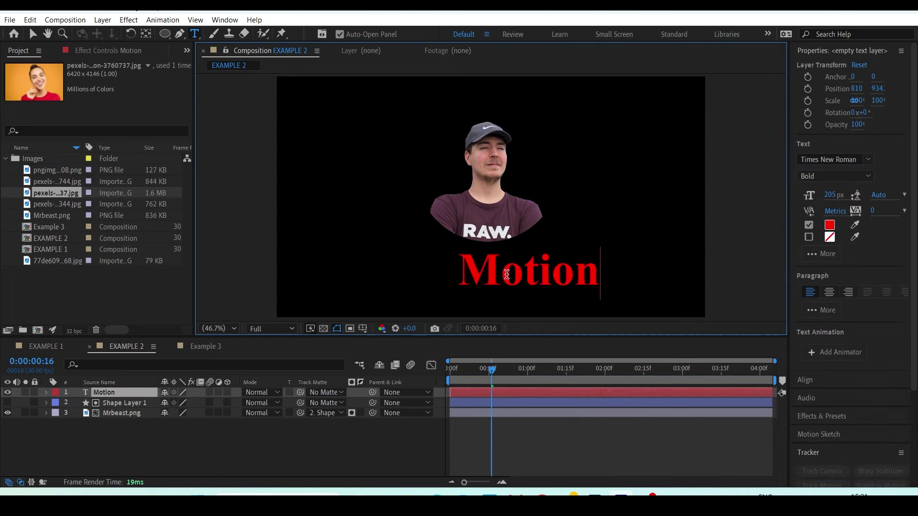
Step: Change the Motion text's fill colour to white
{"action": "key", "text": "ctrl+a"}
{"action": "left_click", "coordinate": [830, 224]}
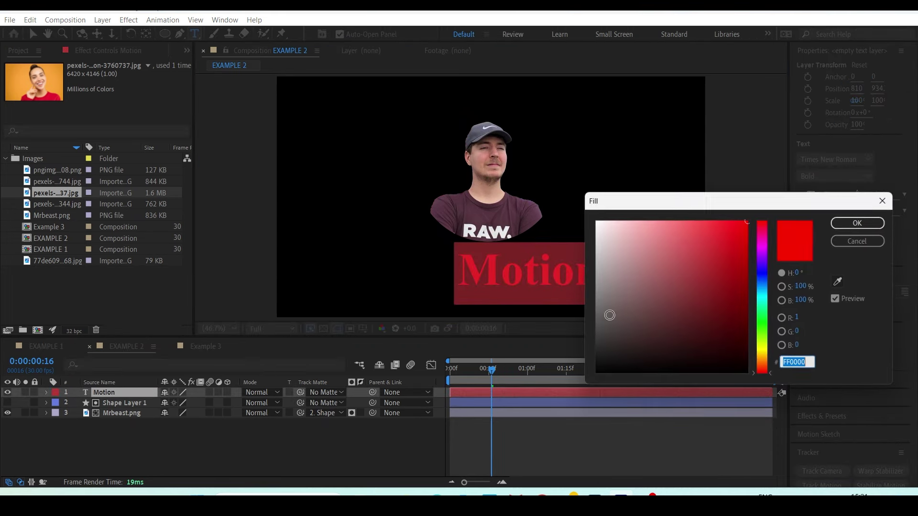
{"action": "left_click_drag", "start_coordinate": [612, 315], "coordinate": [659, 211]}
{"action": "left_click", "coordinate": [842, 227]}
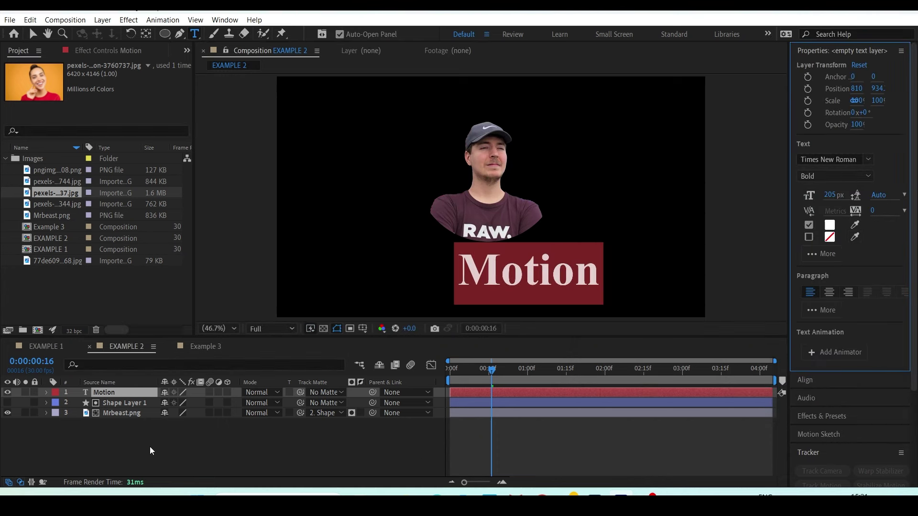
{"action": "key", "text": "Escape"}
Step: Shrink the Motion text to 53% and move it to the upper left at 72.9, 462.9
{"action": "key", "text": "s"}
{"action": "left_click_drag", "start_coordinate": [190, 402], "coordinate": [159, 402]}
{"action": "mouse_move", "coordinate": [496, 299]}
{"action": "left_mouse_down"}
{"action": "mouse_move", "coordinate": [358, 166]}
{"action": "mouse_move", "coordinate": [349, 181]}
{"action": "left_mouse_up"}
{"action": "key", "text": "p"}
{"action": "left_click", "coordinate": [83, 402]}
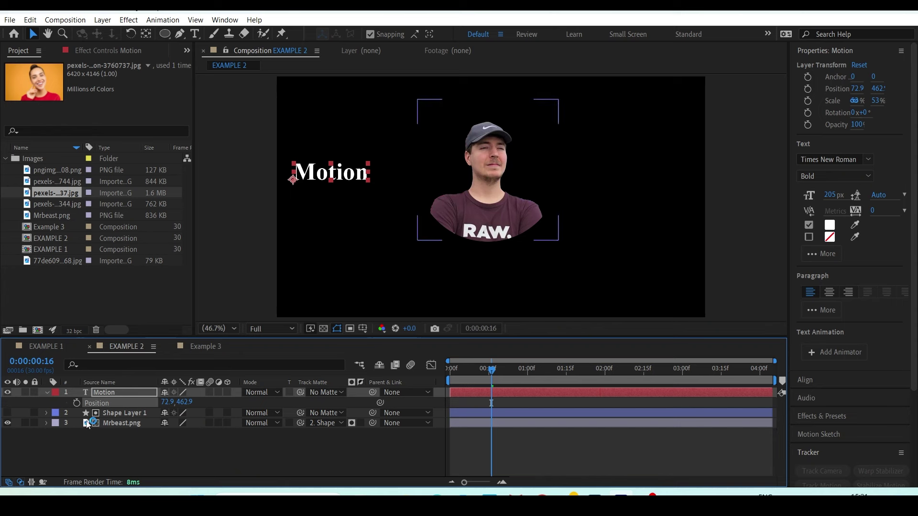
Step: Keyframe Motion's Position at 0f, slide it to 745.7, 462.9 by 16f, and preview
{"action": "left_click", "coordinate": [76, 403]}
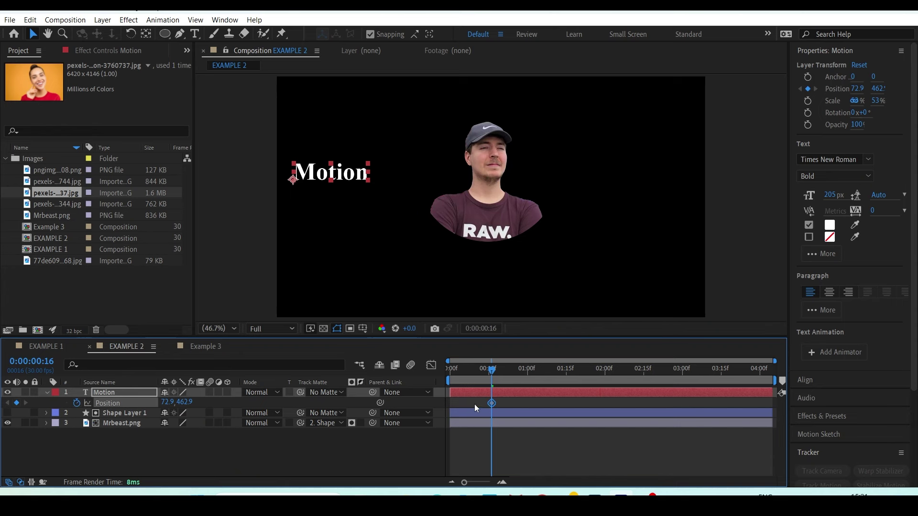
{"action": "left_click_drag", "start_coordinate": [492, 405], "coordinate": [453, 404]}
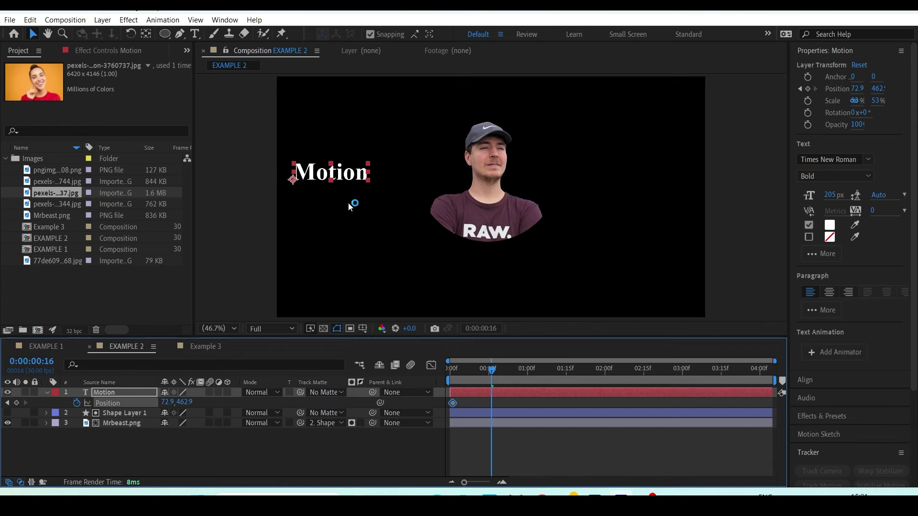
{"action": "left_click", "coordinate": [338, 173]}
{"action": "left_click_drag", "start_coordinate": [338, 173], "coordinate": [487, 173]}
{"action": "left_click", "coordinate": [456, 382]}
{"action": "key", "text": "space"}
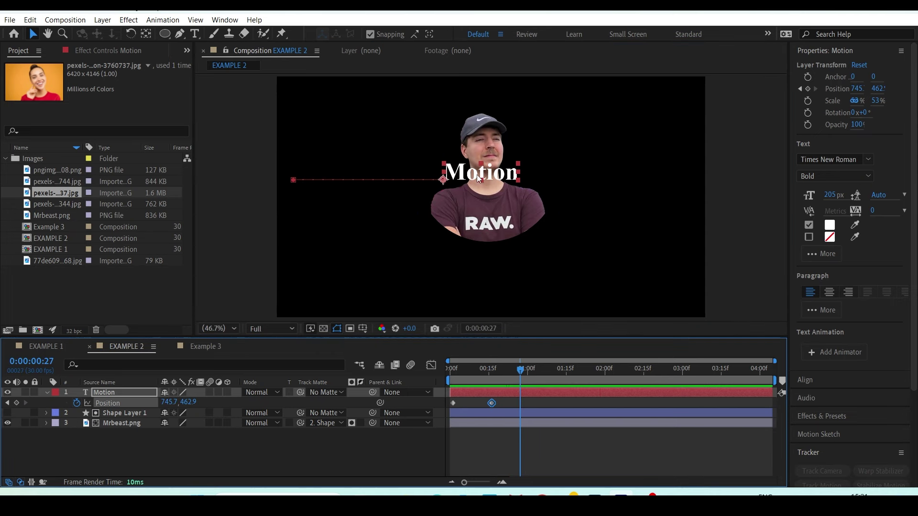
{"action": "left_click", "coordinate": [117, 412]}
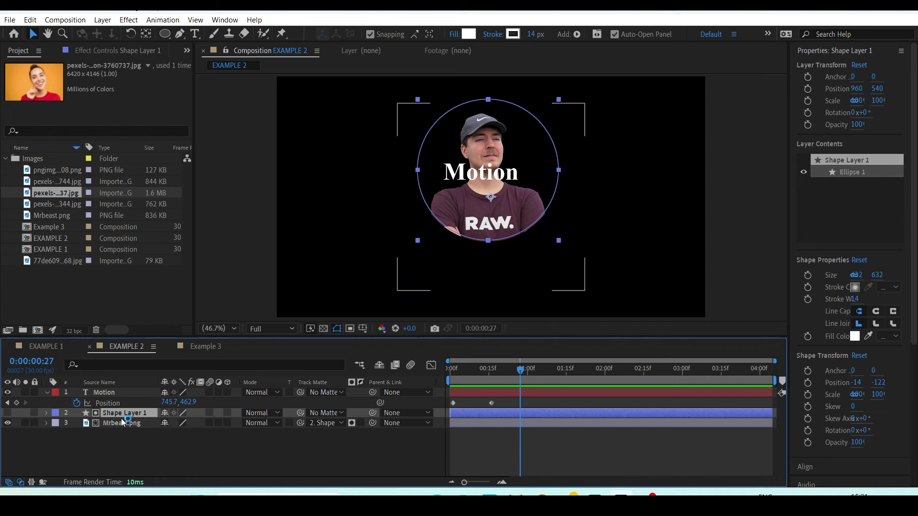
Step: Duplicate the ellipse shape layer, move the copy above Motion, and set it as Motion's track matte
{"action": "key", "text": "ctrl+d"}
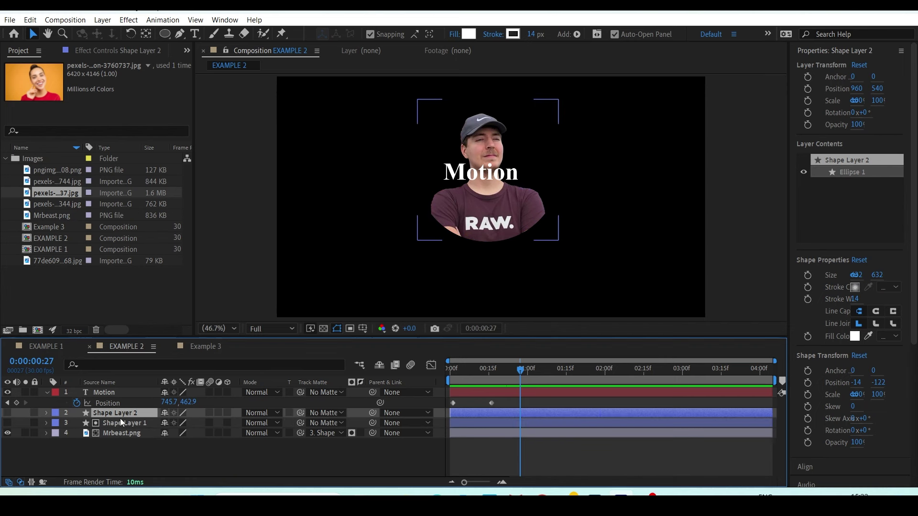
{"action": "left_click_drag", "start_coordinate": [100, 414], "coordinate": [101, 392]}
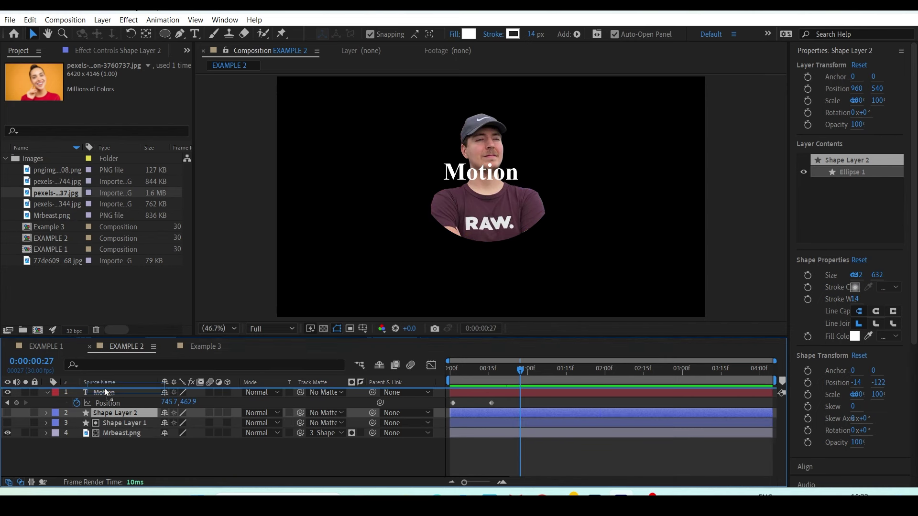
{"action": "left_click", "coordinate": [7, 392]}
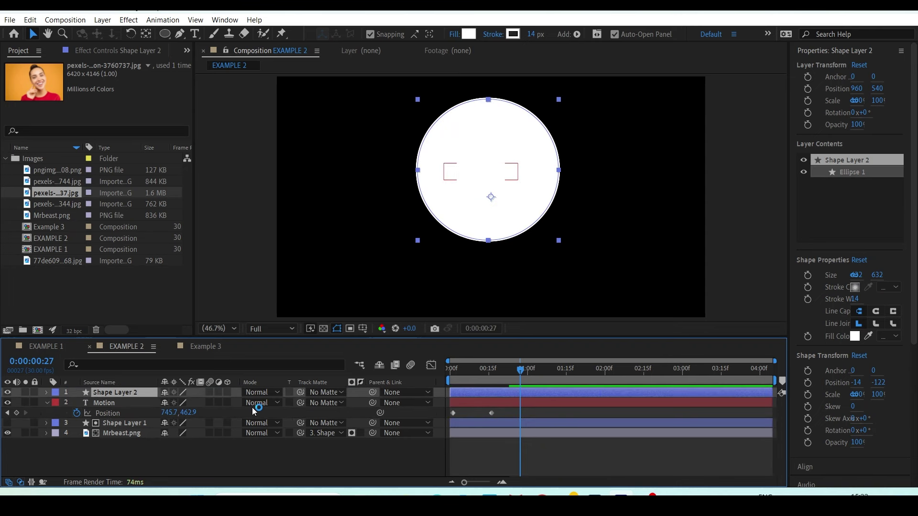
{"action": "left_click", "coordinate": [297, 403]}
{"action": "left_click", "coordinate": [303, 403]}
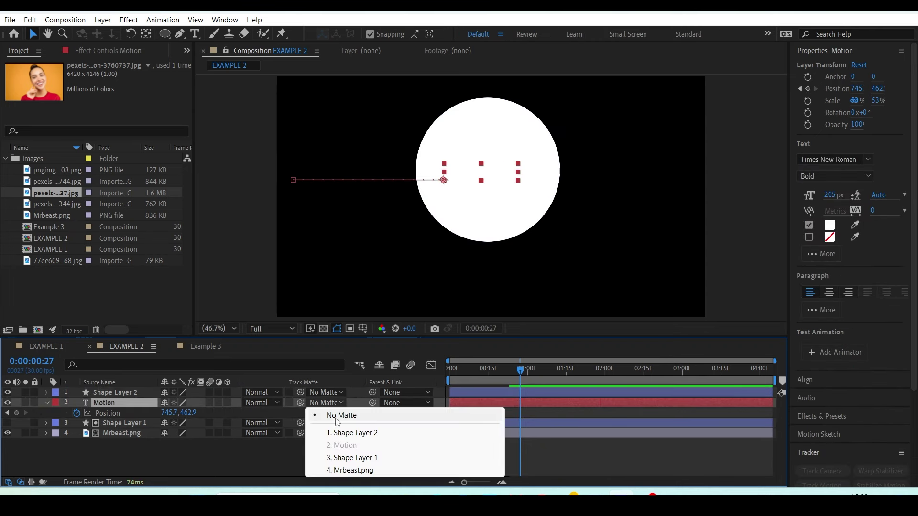
{"action": "left_click", "coordinate": [149, 403]}
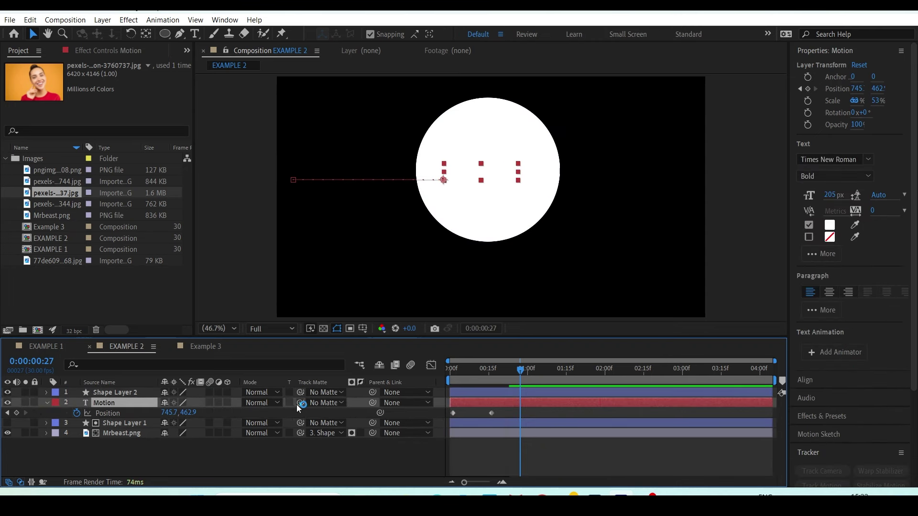
{"action": "left_click_drag", "start_coordinate": [299, 404], "coordinate": [131, 391]}
Step: Check the matted text at frame 13, then select the duplicated shape layer
{"action": "left_click", "coordinate": [474, 377]}
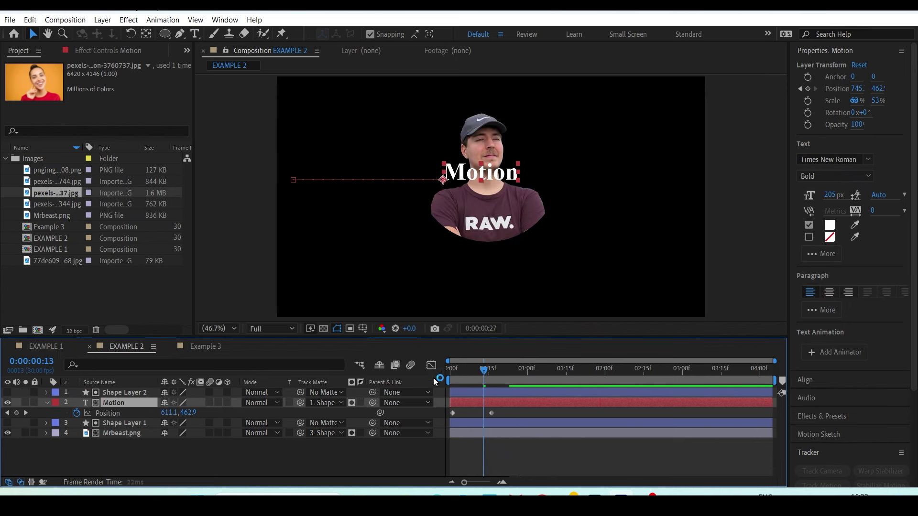
{"action": "key", "text": "space"}
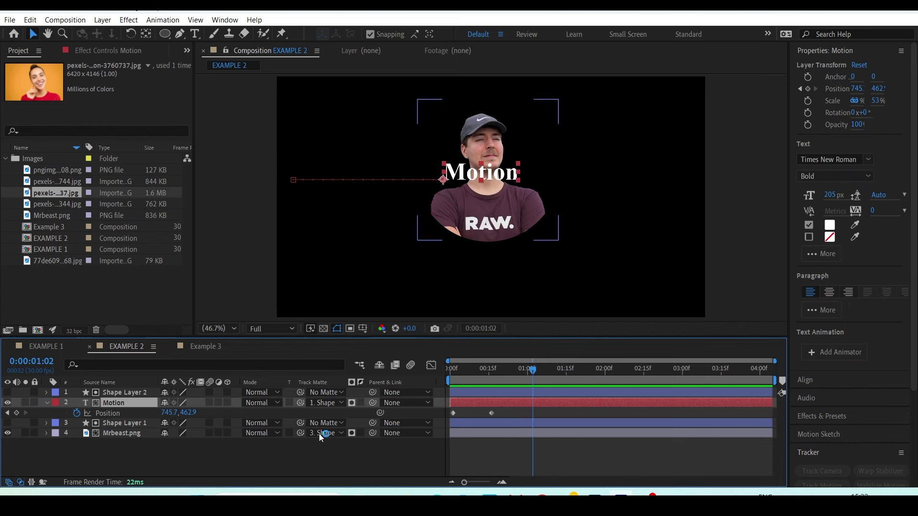
{"action": "left_click_drag", "start_coordinate": [144, 446], "coordinate": [97, 390]}
{"action": "left_click", "coordinate": [180, 452]}
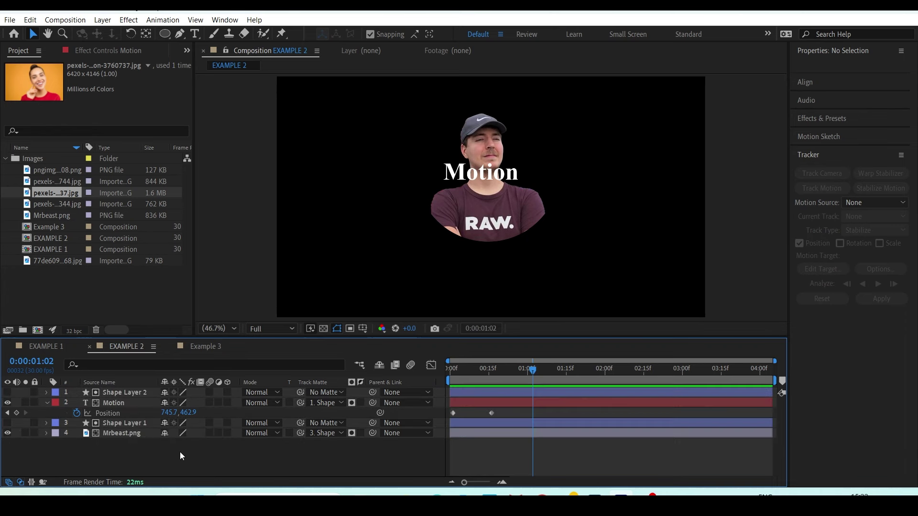
{"action": "left_click", "coordinate": [138, 394]}
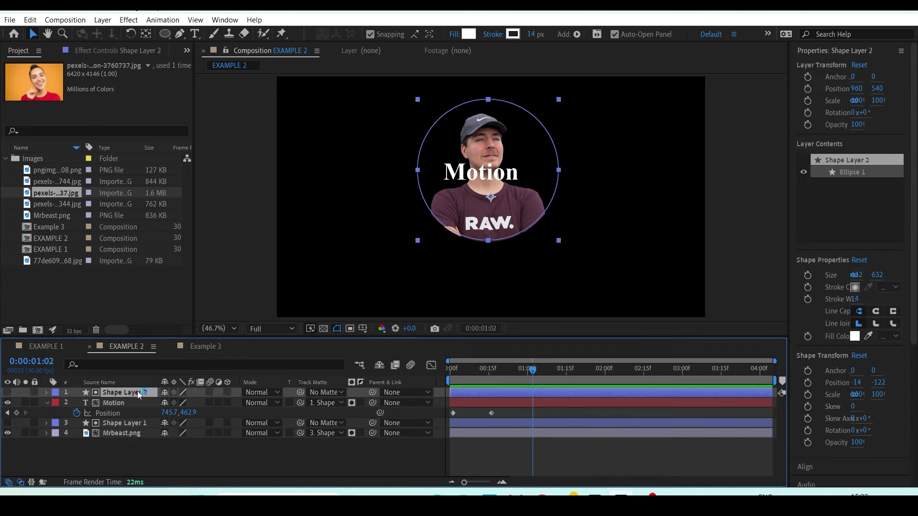
Step: Set the Motion text's track matte to No Matte and select the duplicated ellipse layer
{"action": "left_click", "coordinate": [202, 452]}
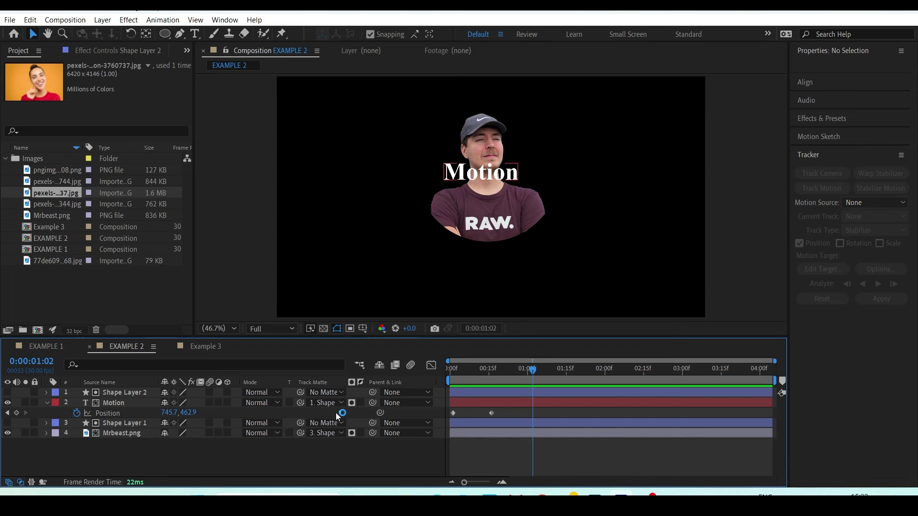
{"action": "mouse_move", "coordinate": [188, 447]}
{"action": "left_mouse_down"}
{"action": "mouse_move", "coordinate": [111, 390]}
{"action": "mouse_move", "coordinate": [140, 392]}
{"action": "left_mouse_up"}
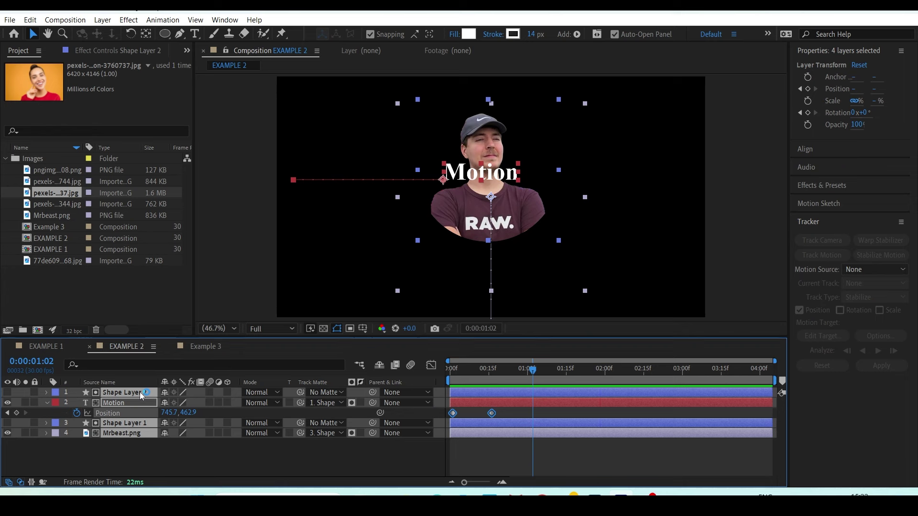
{"action": "left_click", "coordinate": [230, 452]}
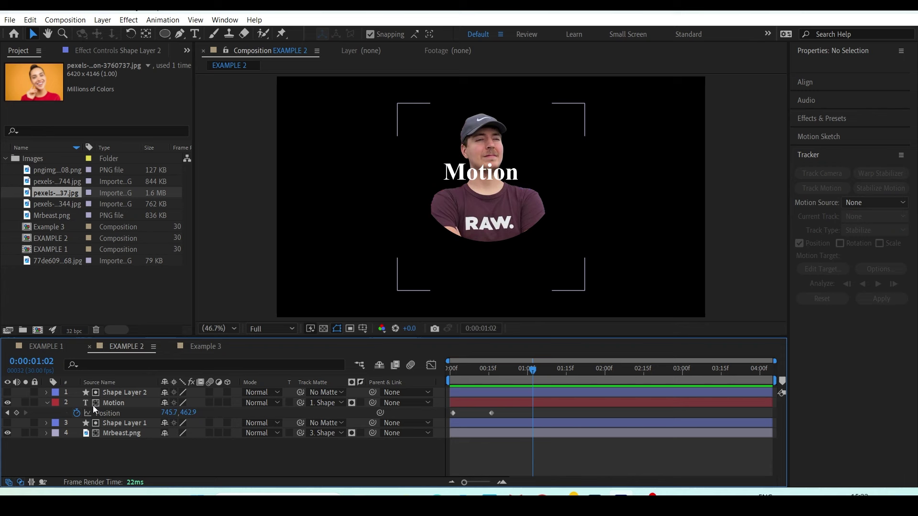
{"action": "left_click", "coordinate": [325, 403]}
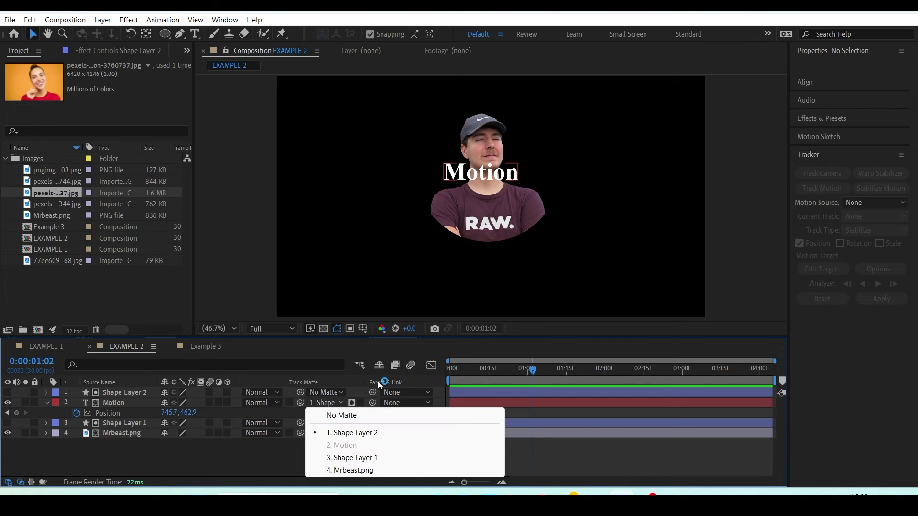
{"action": "left_click", "coordinate": [344, 415]}
{"action": "left_click", "coordinate": [126, 393]}
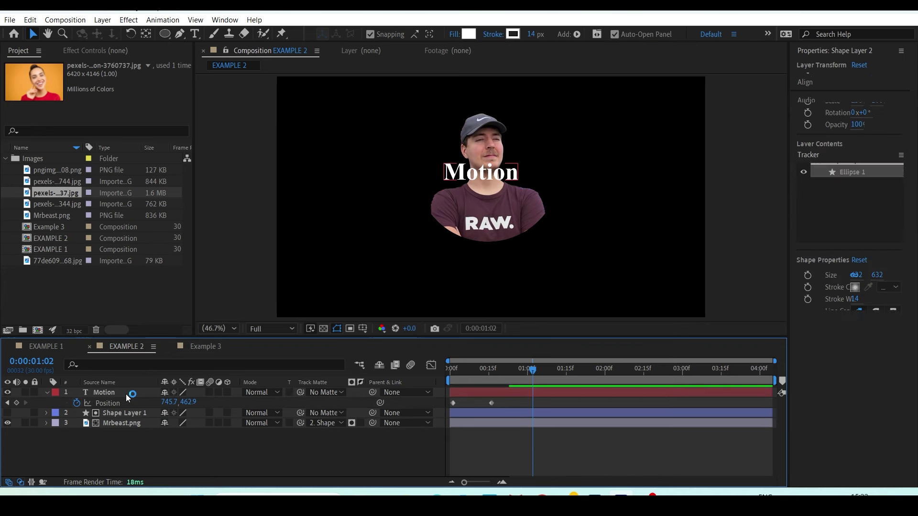
Step: Delete Shape Layer 2, link Motion's matte to Shape Layer 1, and preview the result
{"action": "key", "text": "Delete"}
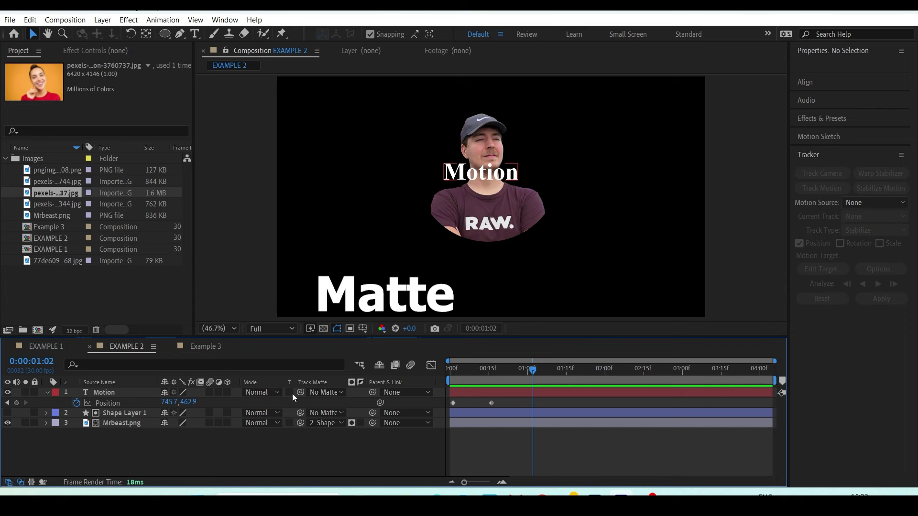
{"action": "mouse_move", "coordinate": [301, 392]}
{"action": "left_mouse_down"}
{"action": "mouse_move", "coordinate": [113, 405]}
{"action": "mouse_move", "coordinate": [122, 413]}
{"action": "left_mouse_up"}
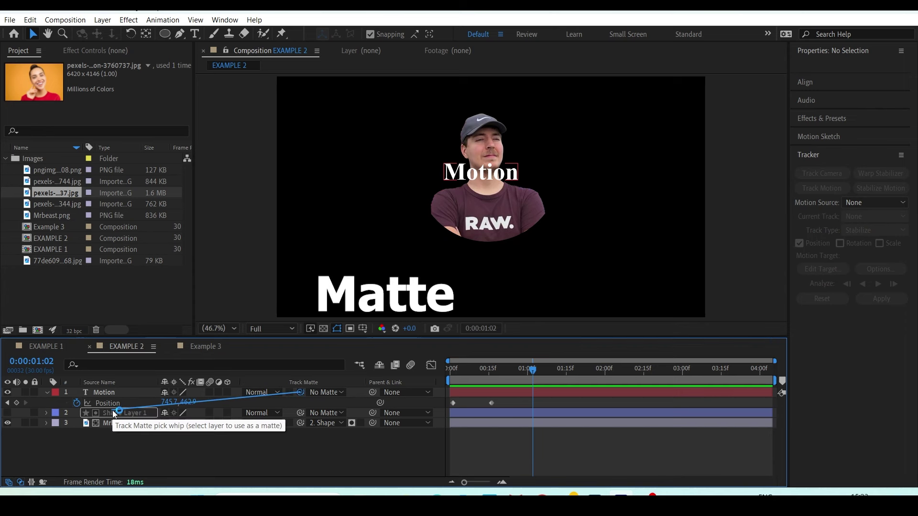
{"action": "left_click_drag", "start_coordinate": [472, 370], "coordinate": [451, 369]}
{"action": "key", "text": "space"}
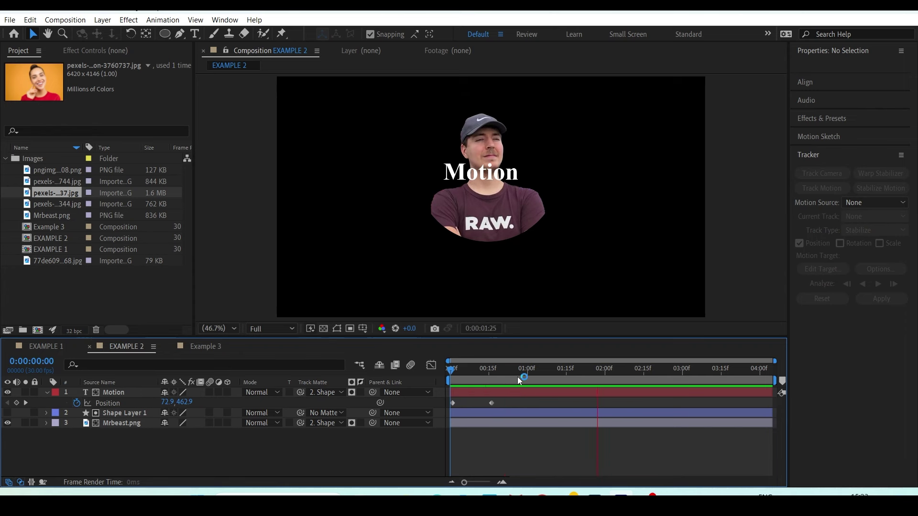
{"action": "left_click", "coordinate": [486, 382]}
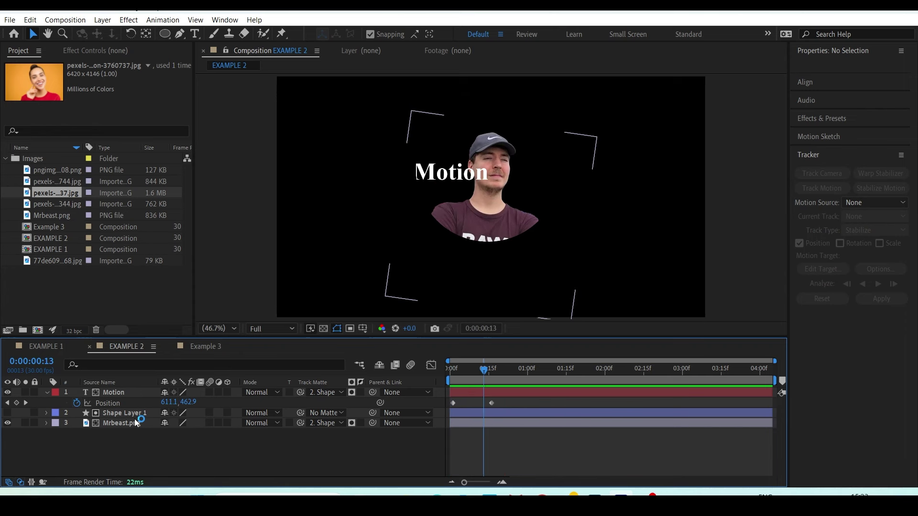